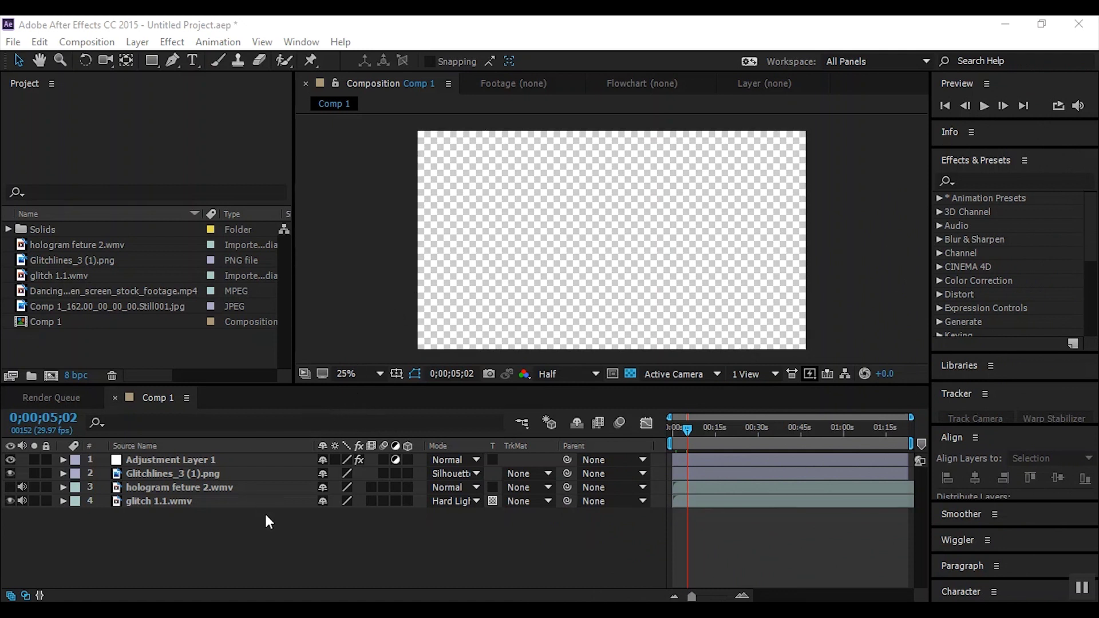
Add the dancing green-screen footage to Comp 1 as the top layer and scale it to fill the frame.
{"action": "left_click", "coordinate": [78, 288]}
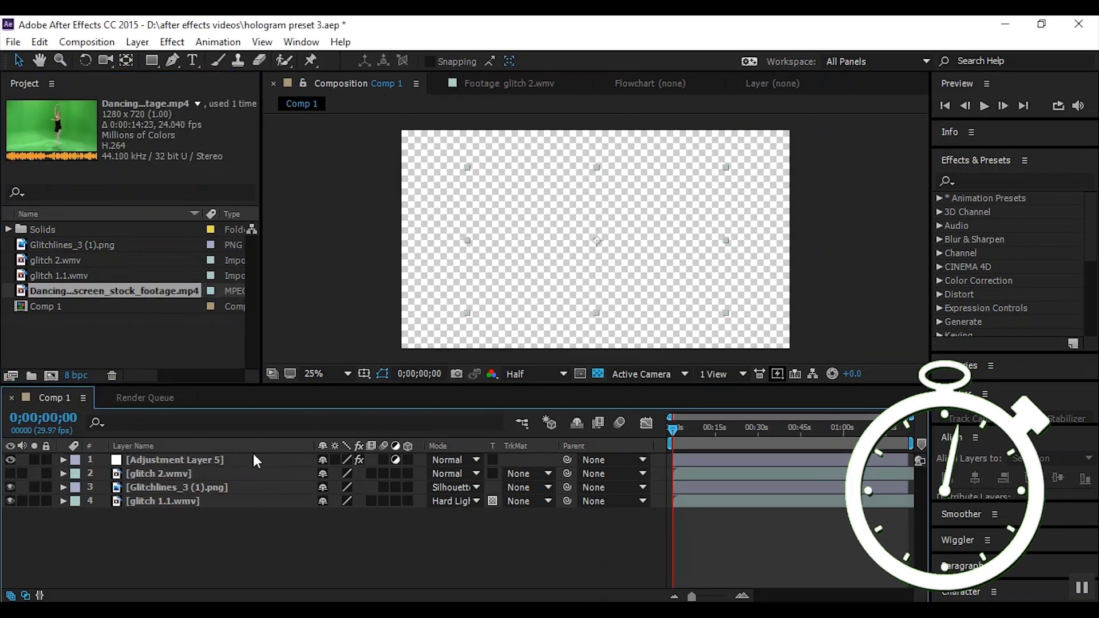
{"action": "key", "text": "ctrl+/"}
{"action": "left_click_drag", "start_coordinate": [465, 312], "coordinate": [399, 352]}
Apply the Keylight spill suppressor preset to the dancer footage and sample its green backdrop as the screen colour.
{"action": "left_click", "coordinate": [1018, 171]}
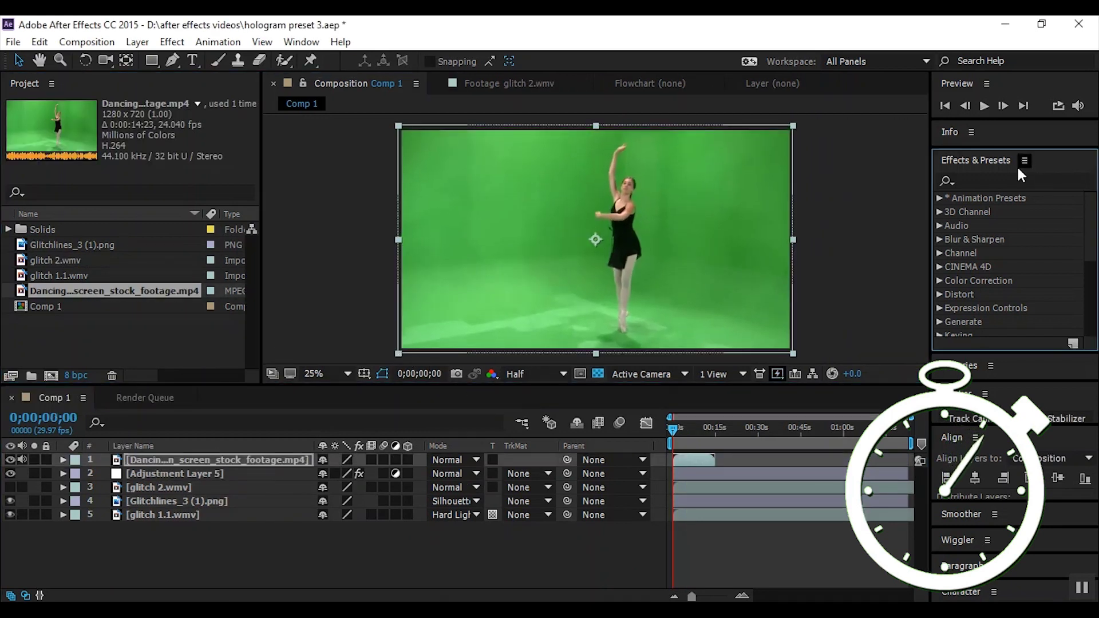
{"action": "left_click", "coordinate": [1047, 181]}
{"action": "type", "text": "key"}
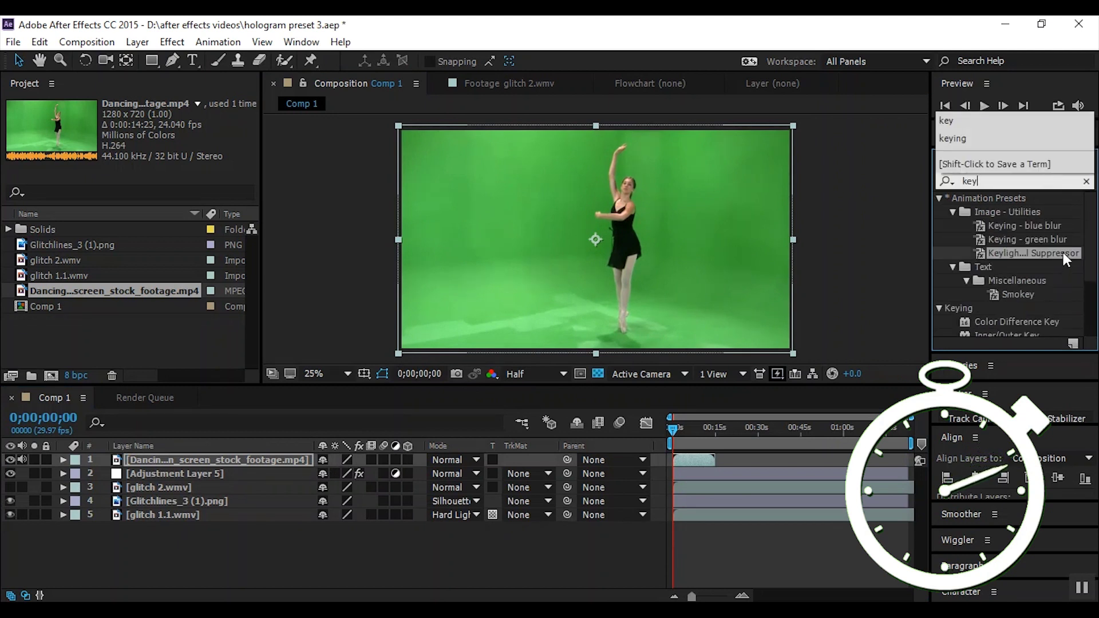
{"action": "left_click_drag", "start_coordinate": [1062, 252], "coordinate": [682, 265]}
{"action": "left_click", "coordinate": [172, 219]}
{"action": "left_click", "coordinate": [549, 207]}
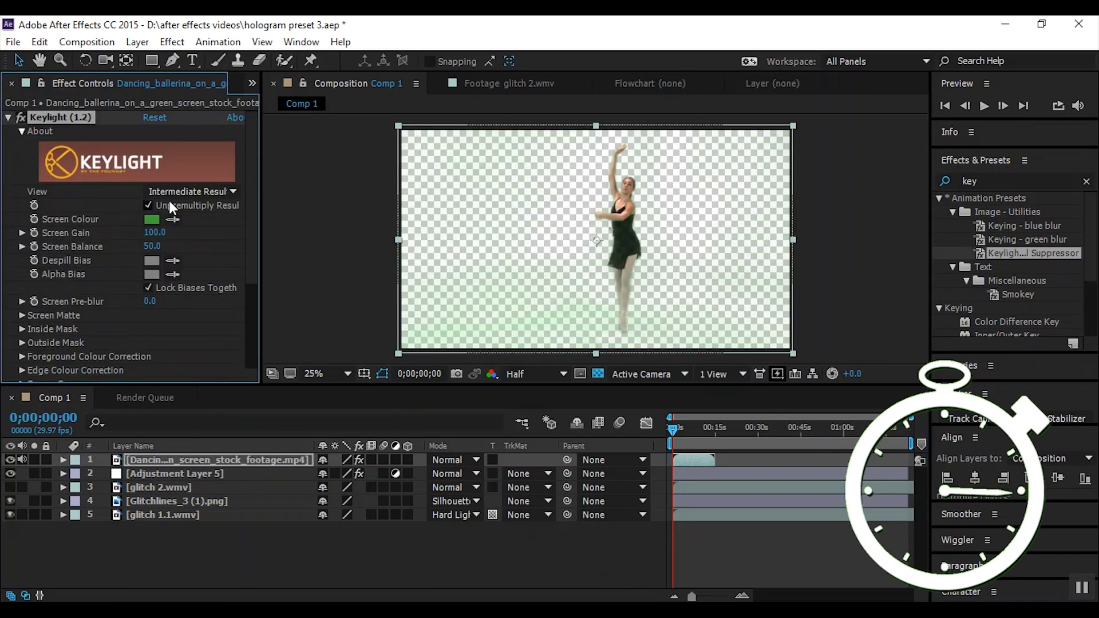
Show Keylight's Screen Matte view and set Clip Black to 39 and Clip White to 79.
{"action": "left_click", "coordinate": [183, 194]}
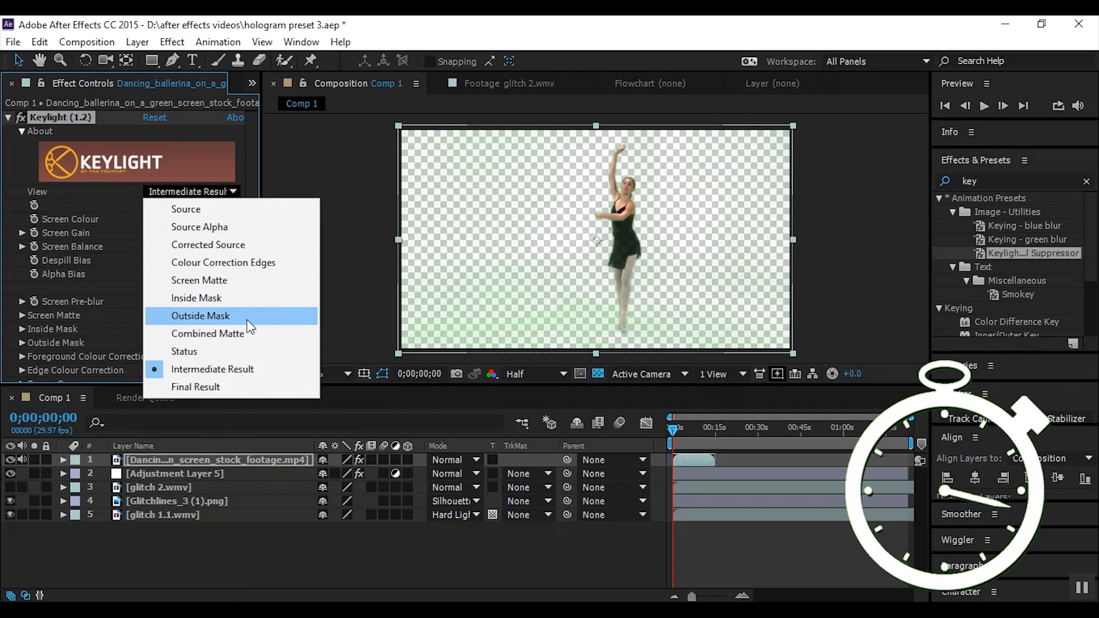
{"action": "left_click", "coordinate": [228, 280]}
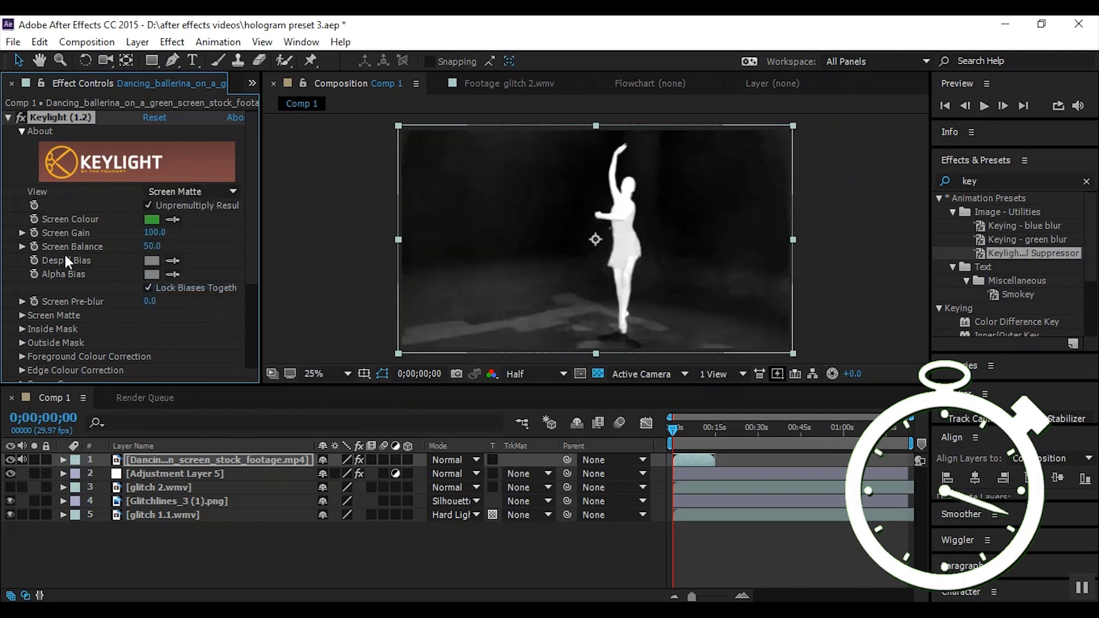
{"action": "left_click", "coordinate": [22, 315]}
{"action": "mouse_move", "coordinate": [150, 264]}
{"action": "left_mouse_down"}
{"action": "mouse_move", "coordinate": [180, 265]}
{"action": "mouse_move", "coordinate": [137, 278]}
{"action": "left_mouse_up"}
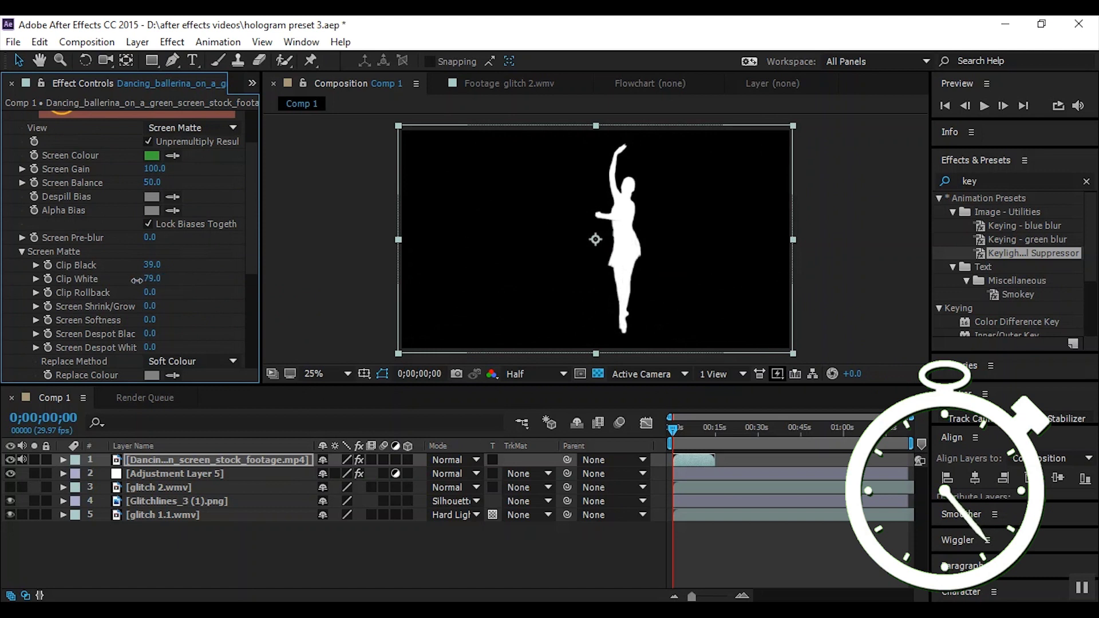
Return the Keylight view to Intermediate Result and move the dancer layer beneath all the hologram layers for playback.
{"action": "left_click", "coordinate": [201, 127]}
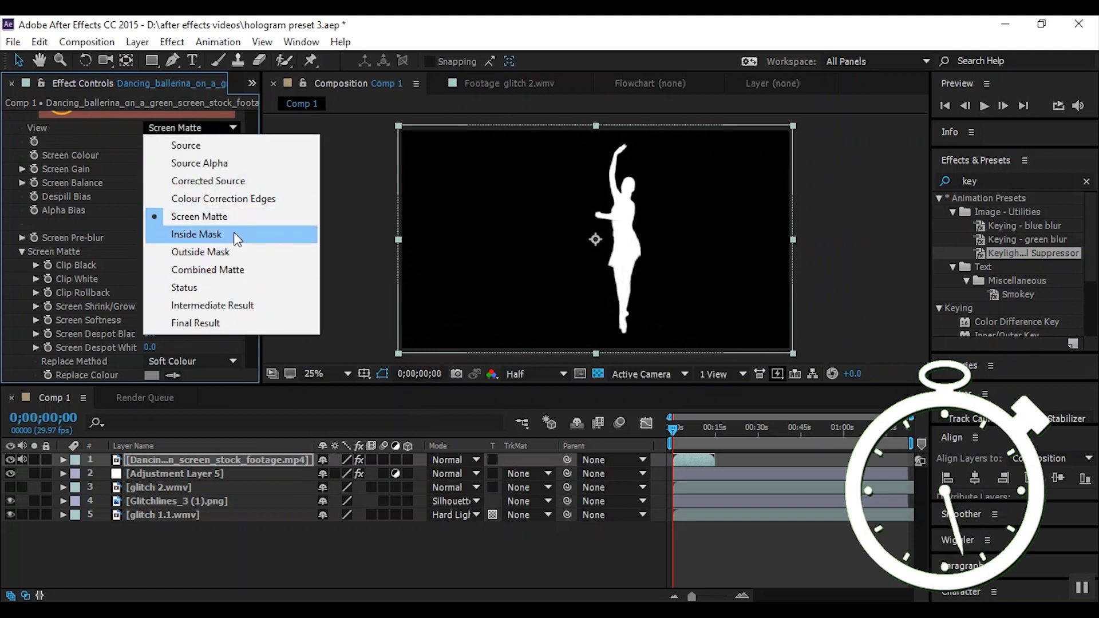
{"action": "left_click", "coordinate": [229, 309]}
{"action": "left_click_drag", "start_coordinate": [172, 459], "coordinate": [197, 565]}
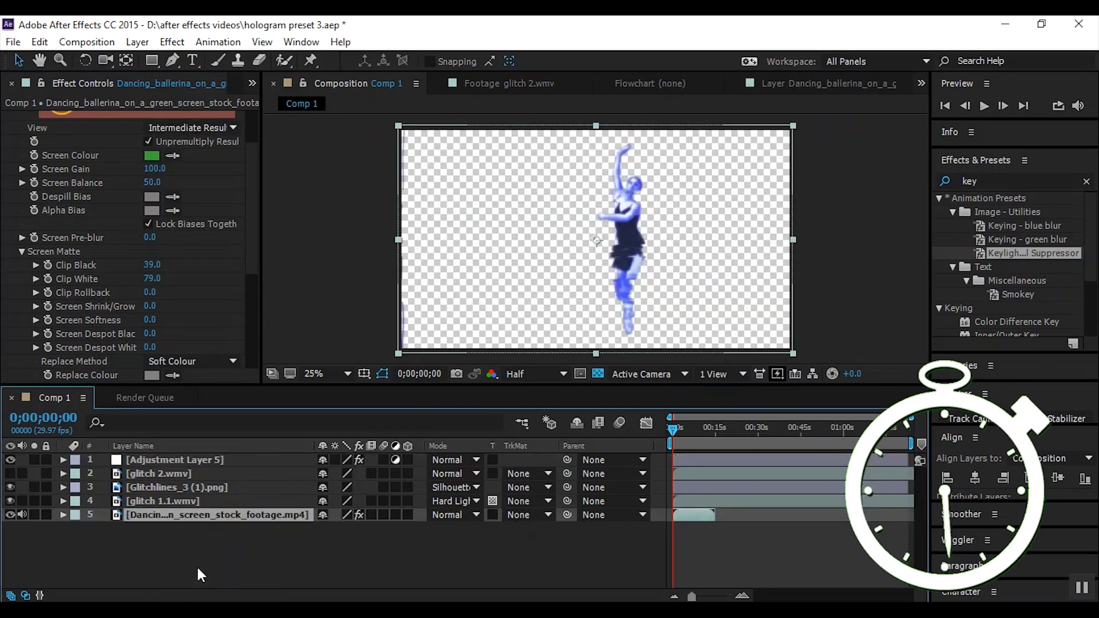
{"action": "left_click", "coordinate": [986, 103]}
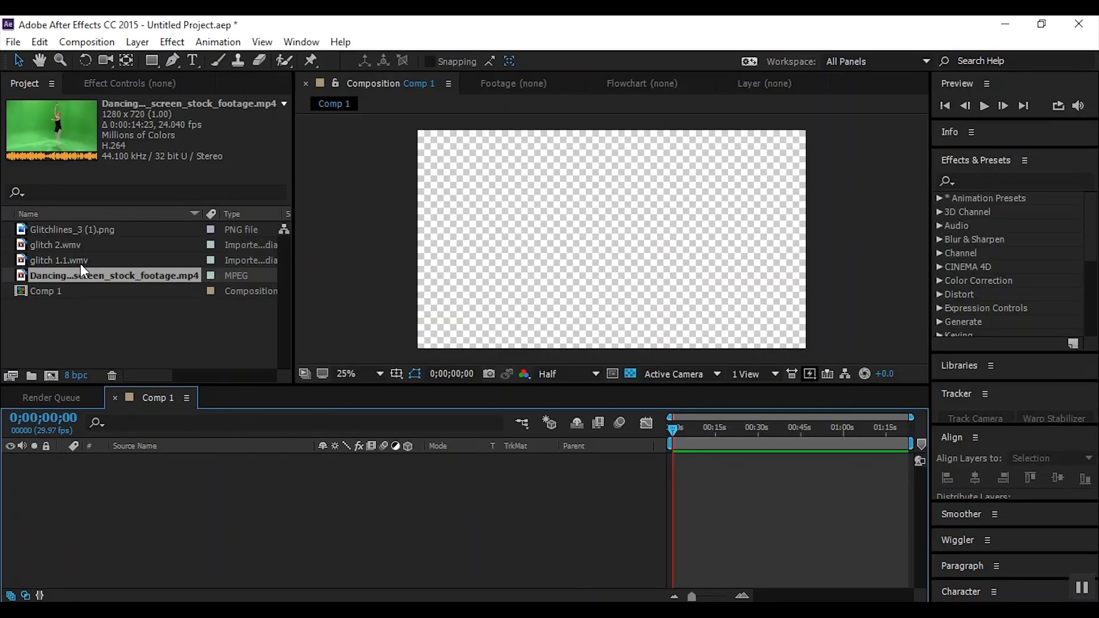
Place the dancing green-screen footage in the empty Comp 1 and scale it up to fill the whole frame.
{"action": "left_click_drag", "start_coordinate": [77, 272], "coordinate": [360, 564]}
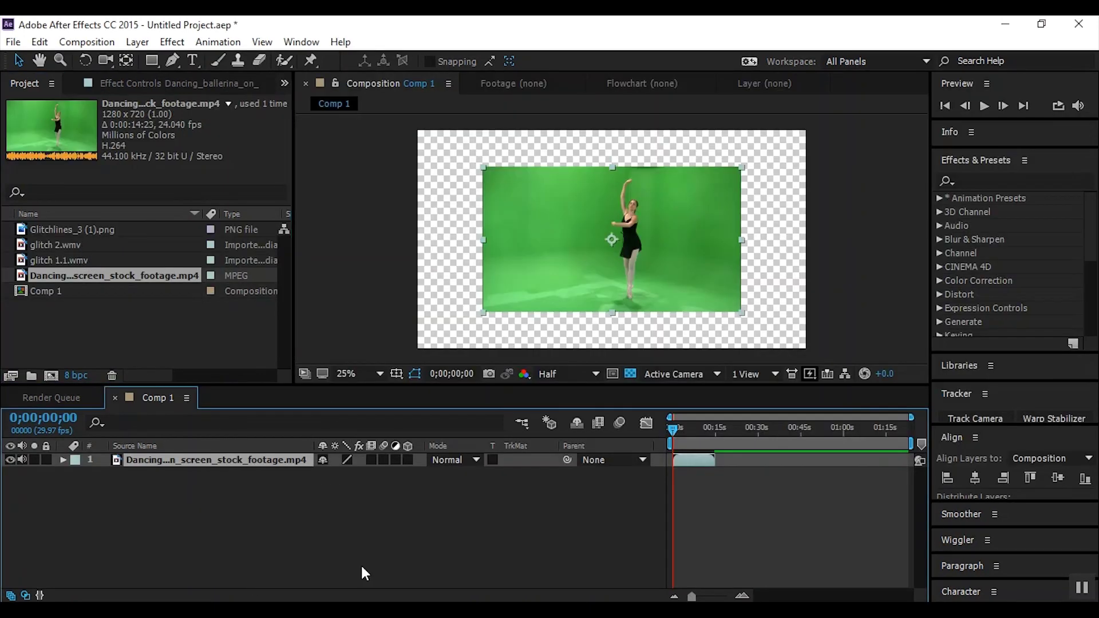
{"action": "left_click_drag", "start_coordinate": [483, 314], "coordinate": [420, 349]}
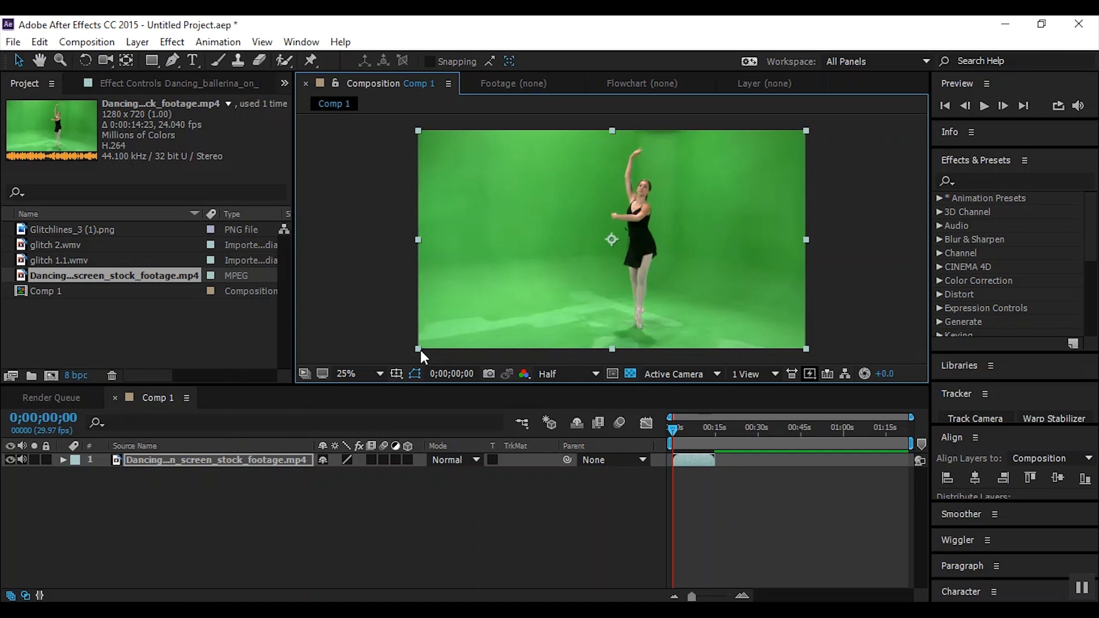
{"action": "key", "text": "backslash"}
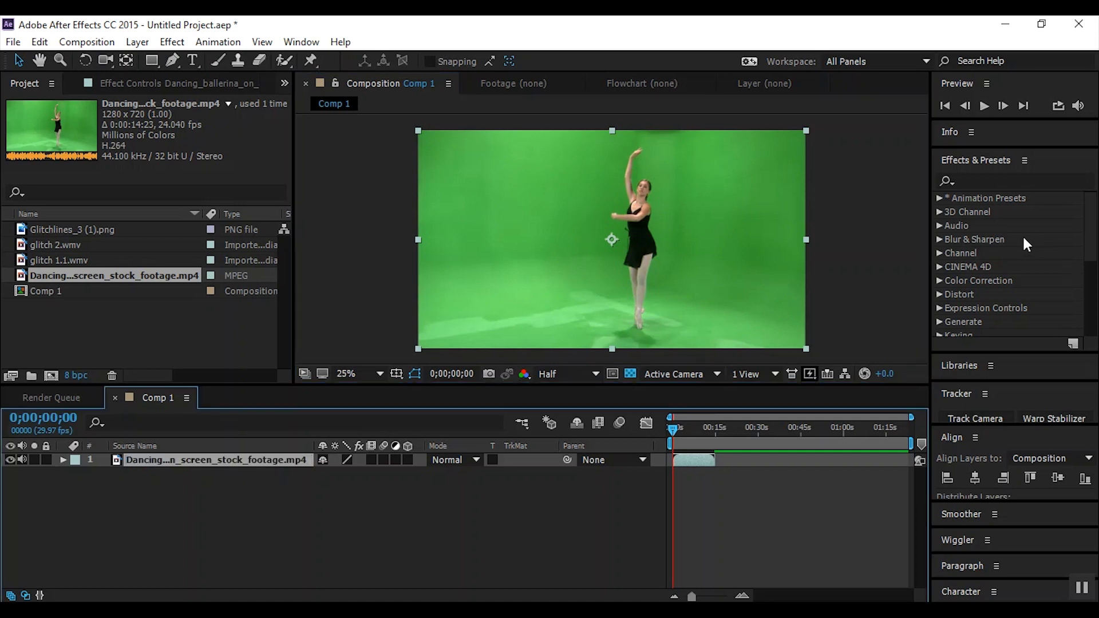
Find the Keylight spill suppressor preset, apply it to the dancer layer, and sample the green background as the screen colour.
{"action": "left_click", "coordinate": [1009, 176]}
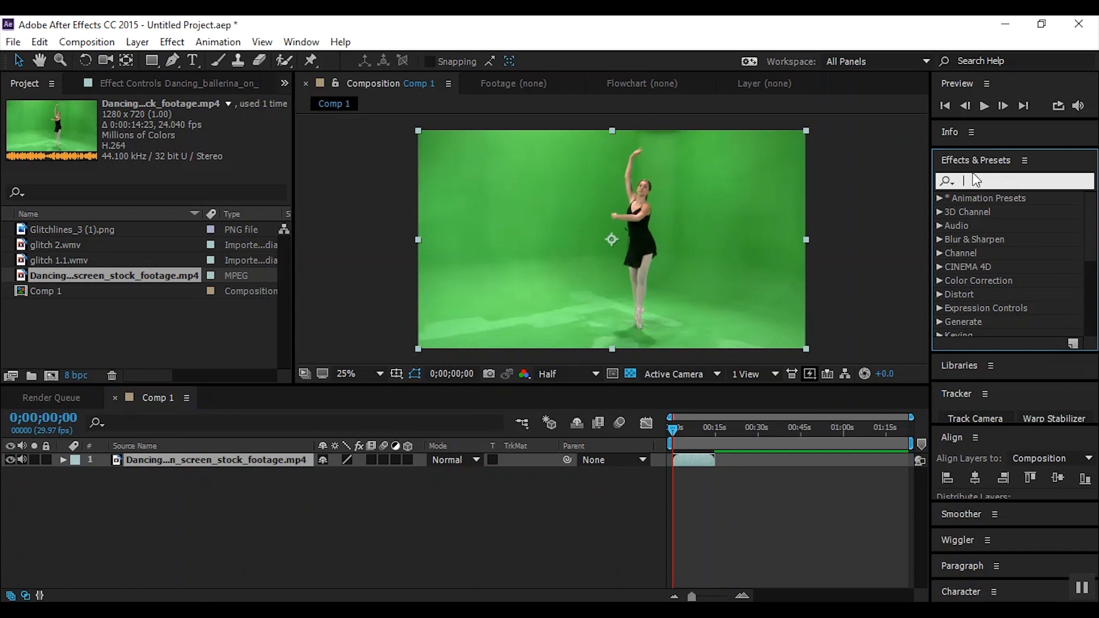
{"action": "type", "text": "k"}
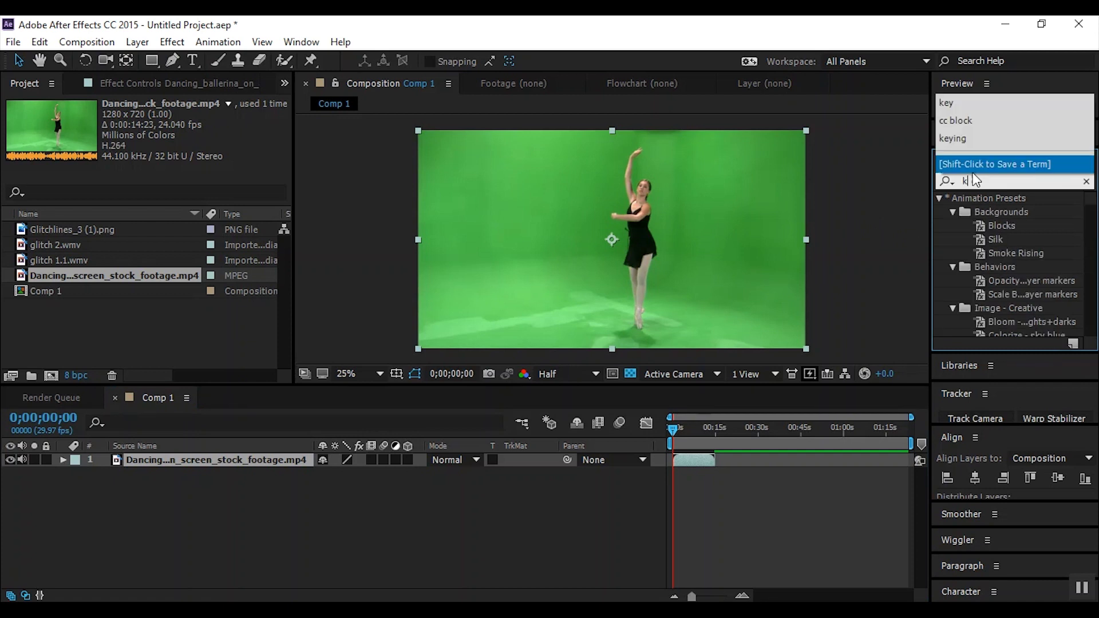
{"action": "type", "text": "ey"}
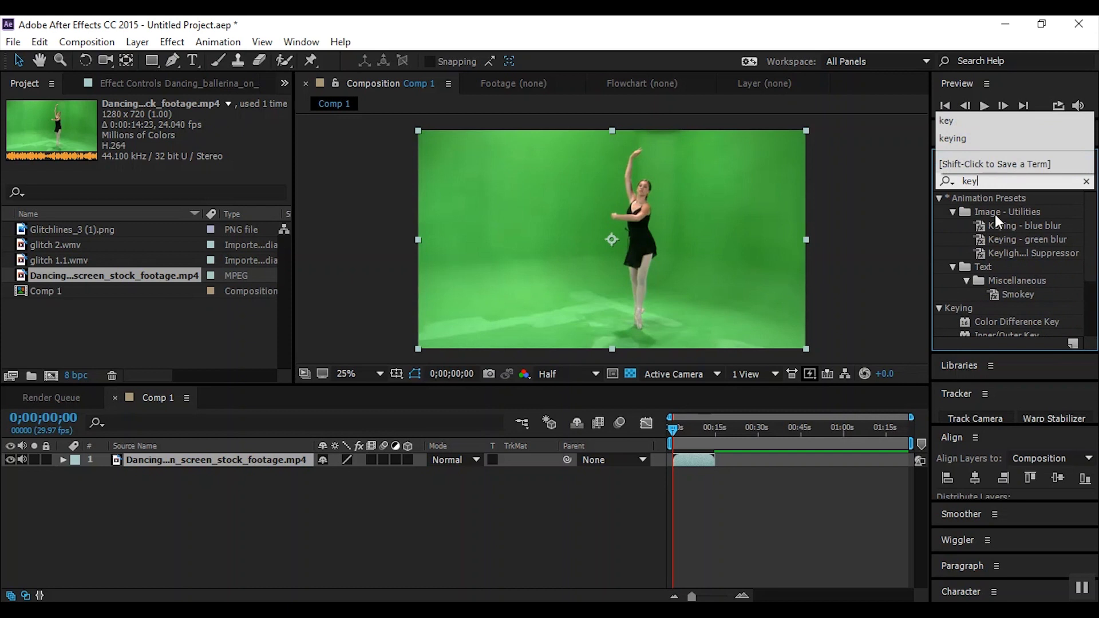
{"action": "left_click_drag", "start_coordinate": [1040, 250], "coordinate": [262, 459]}
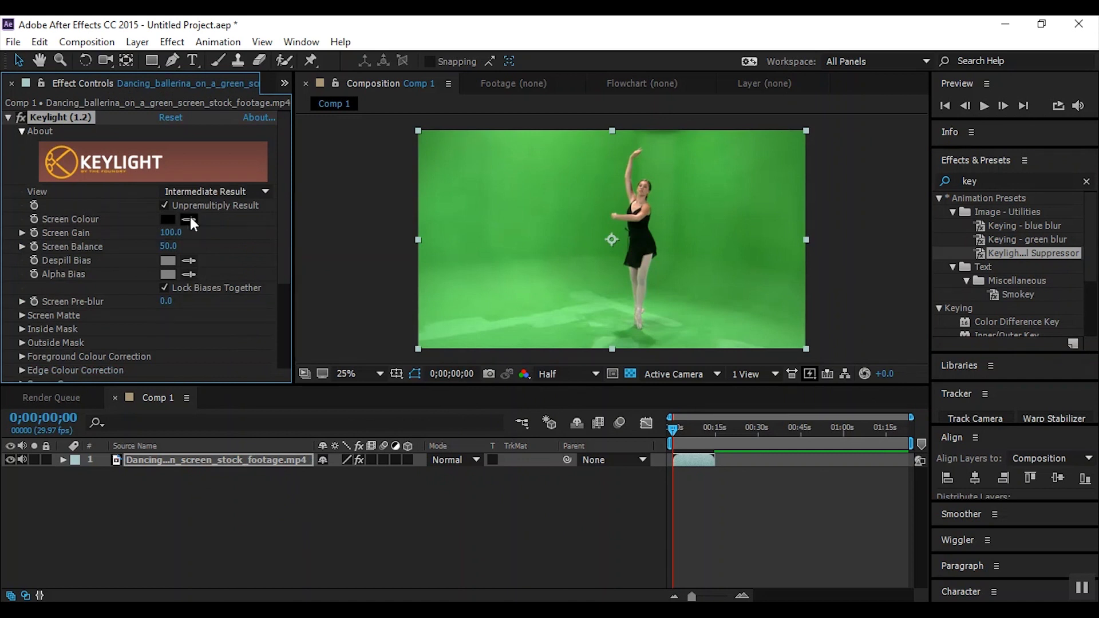
{"action": "left_click", "coordinate": [190, 219]}
{"action": "left_click", "coordinate": [590, 188]}
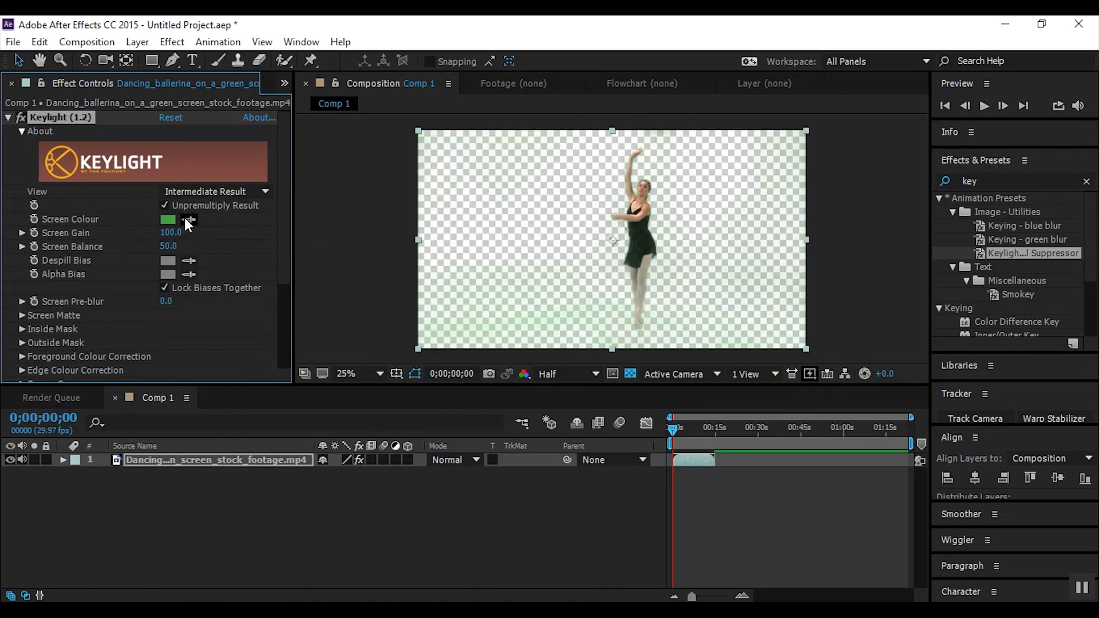
Switch the Keylight view to Screen Matte and clean the matte with Clip Black at 30 and Clip White at 81.
{"action": "left_click", "coordinate": [215, 190]}
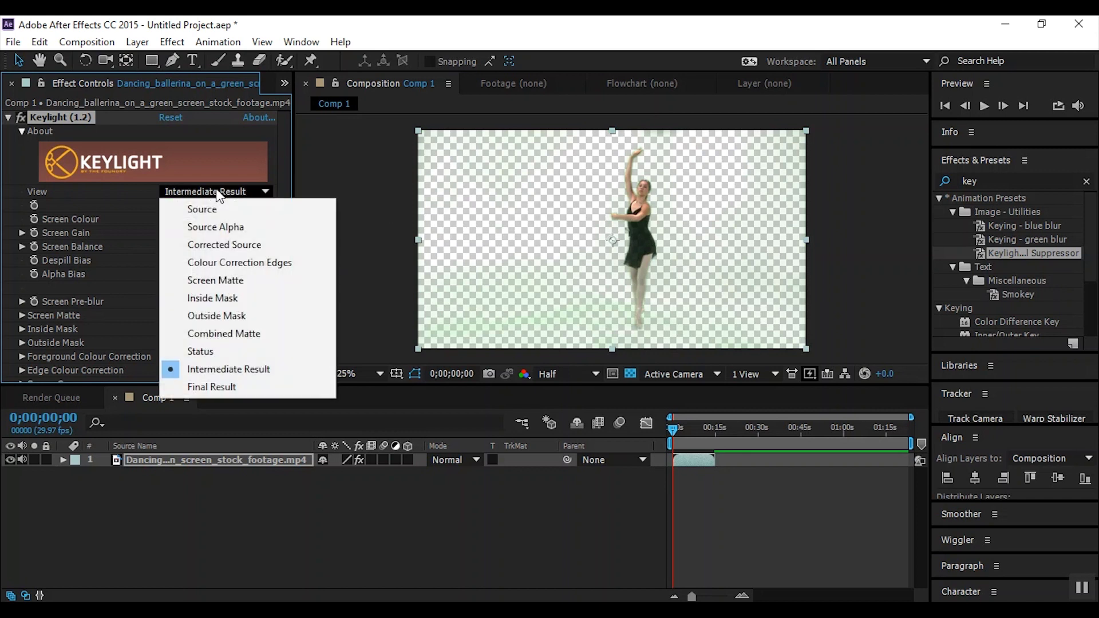
{"action": "left_click", "coordinate": [260, 281]}
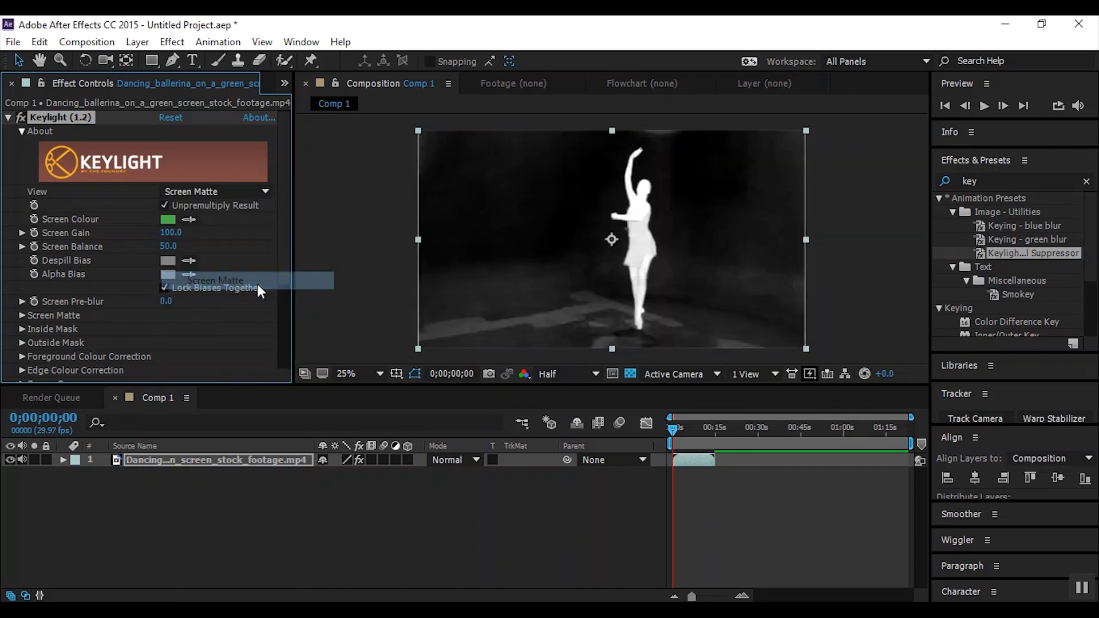
{"action": "left_click", "coordinate": [20, 315]}
{"action": "left_click", "coordinate": [168, 265]}
{"action": "type", "text": "17"}
{"action": "key", "text": "Return"}
{"action": "left_click_drag", "start_coordinate": [170, 265], "coordinate": [180, 263]}
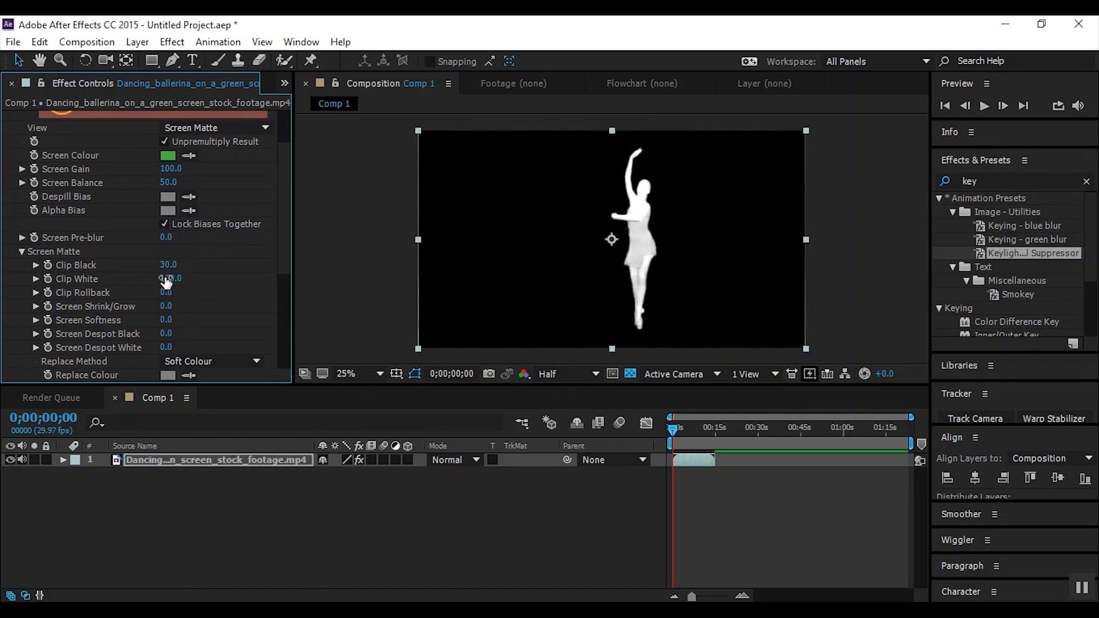
{"action": "left_click_drag", "start_coordinate": [165, 279], "coordinate": [154, 284]}
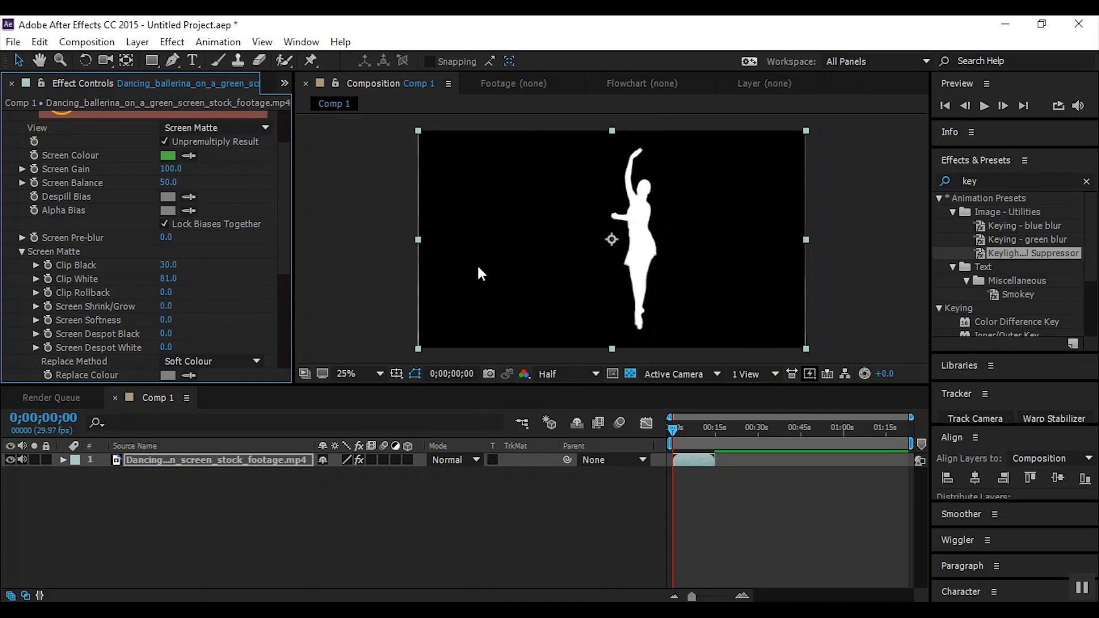
Set the Keylight view back to Intermediate Result and close the effect settings to return to the project files.
{"action": "scroll", "coordinate": [238, 197], "scroll_direction": "up", "scroll_amount": 2}
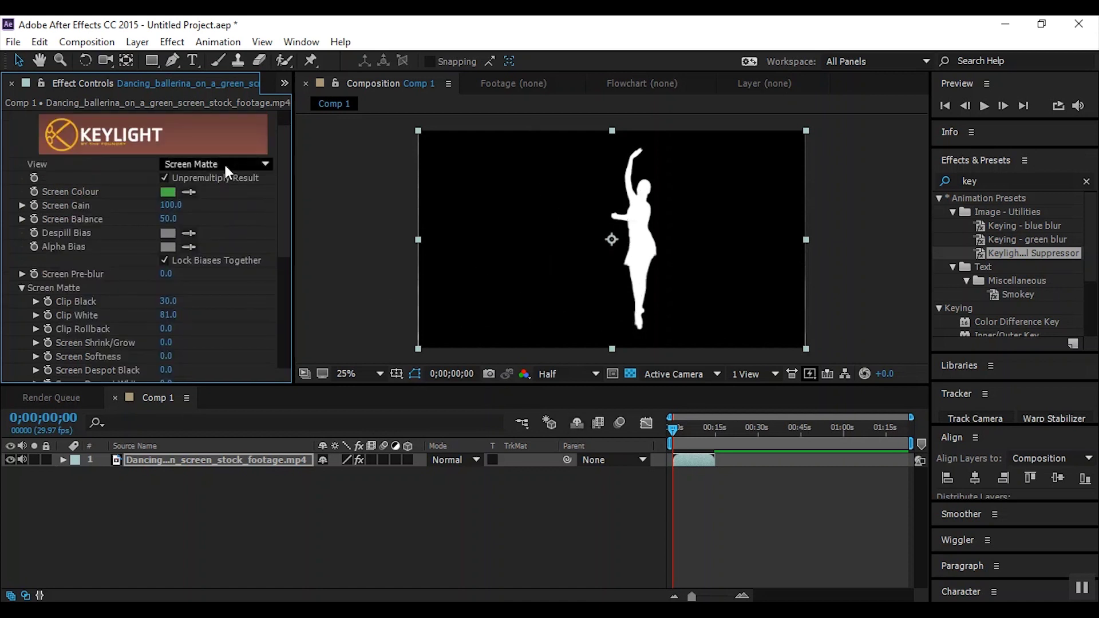
{"action": "left_click", "coordinate": [225, 163]}
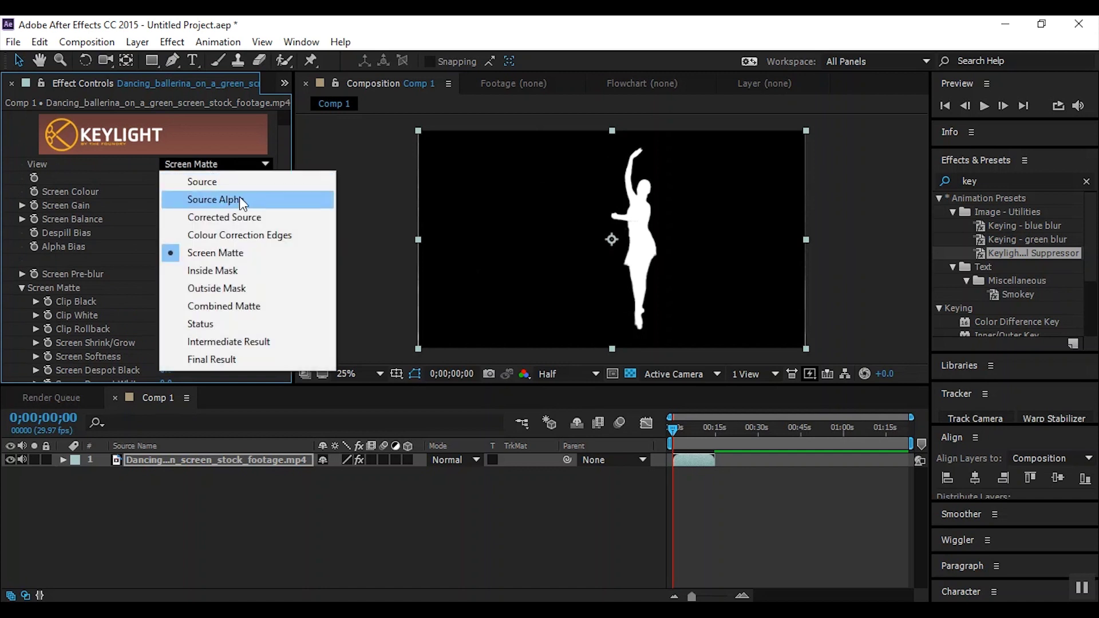
{"action": "left_click", "coordinate": [256, 342]}
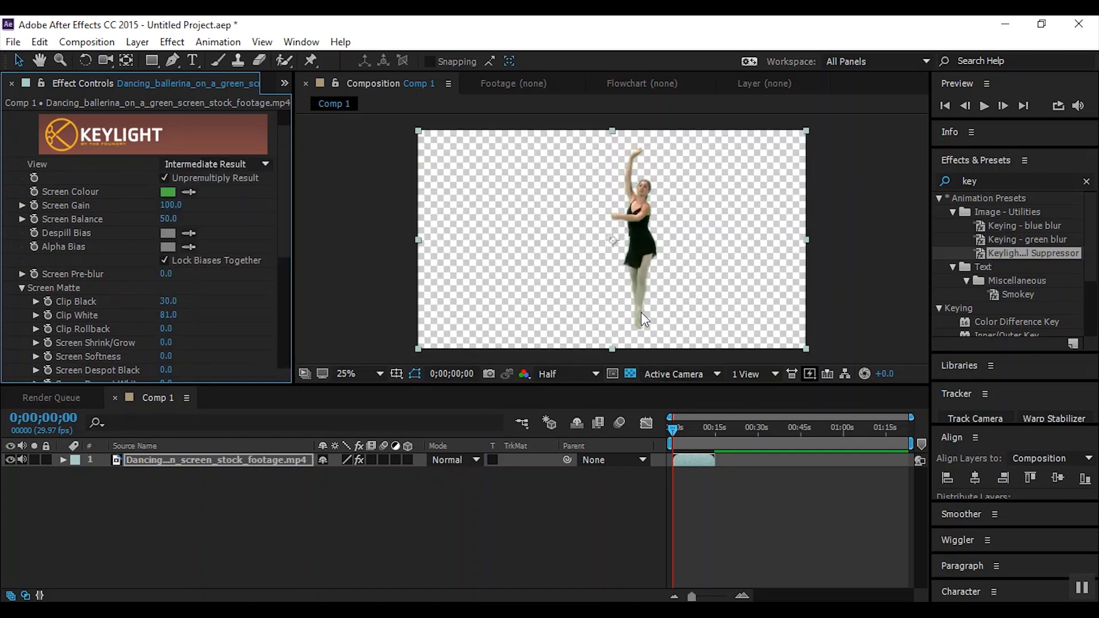
{"action": "left_click", "coordinate": [12, 83]}
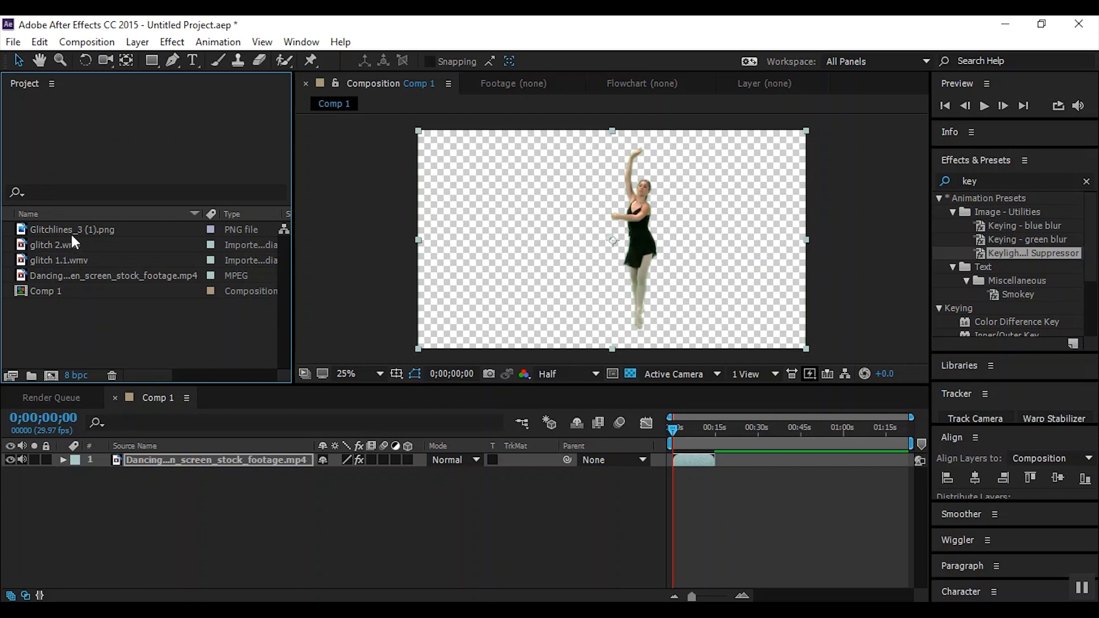
View the glitch 2.wmv footage, return to Comp 1, and add glitch 1.1.wmv above the dancer layer.
{"action": "double_click", "coordinate": [37, 244]}
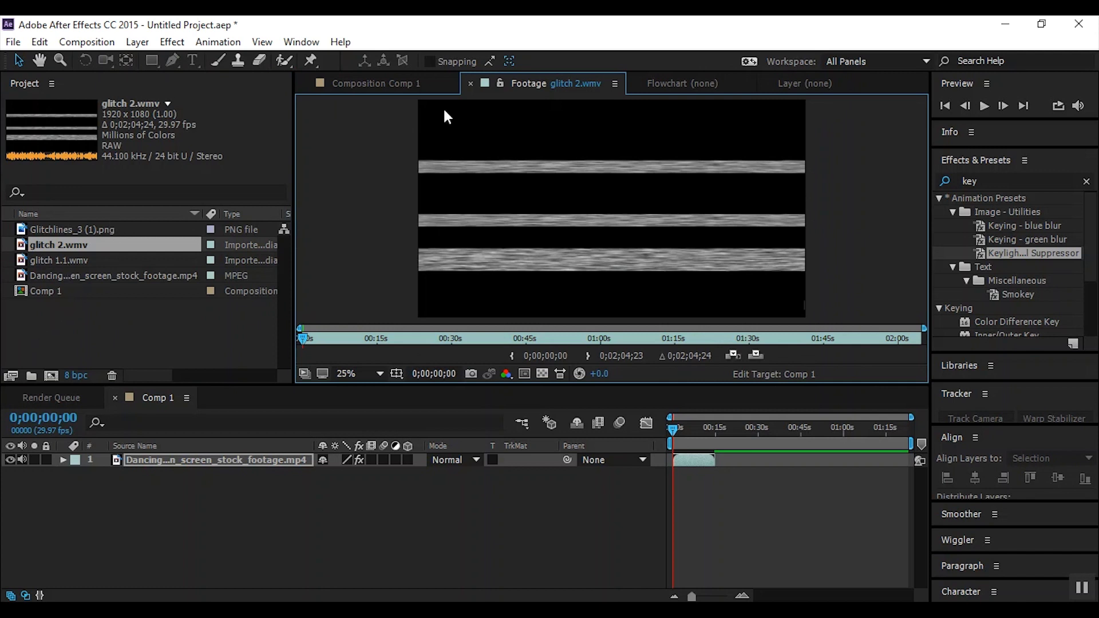
{"action": "left_click", "coordinate": [343, 84]}
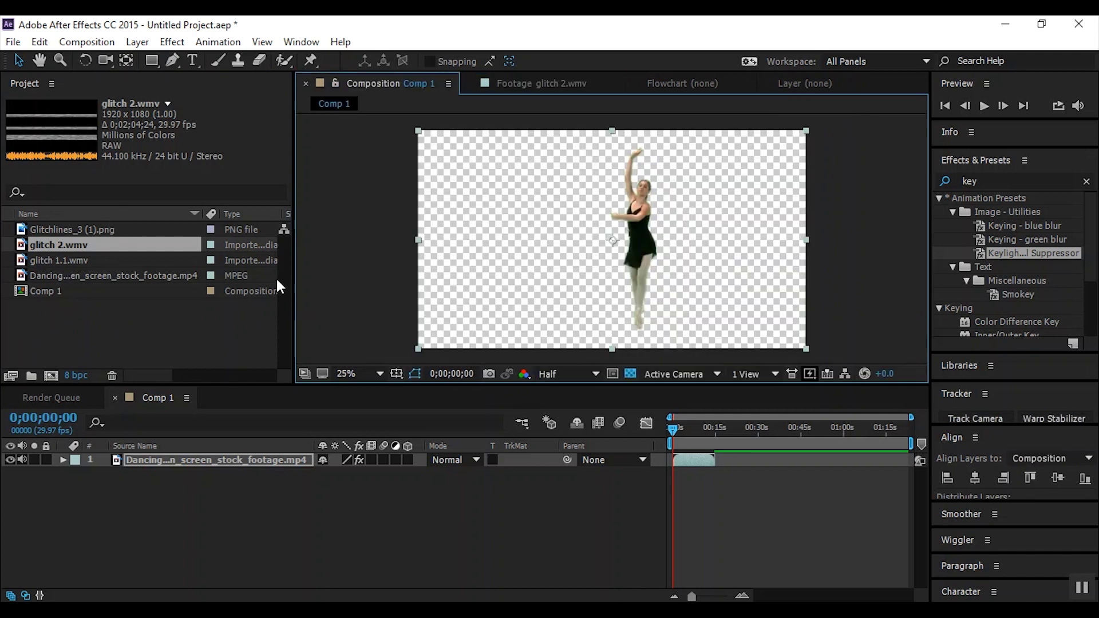
{"action": "left_click", "coordinate": [90, 260]}
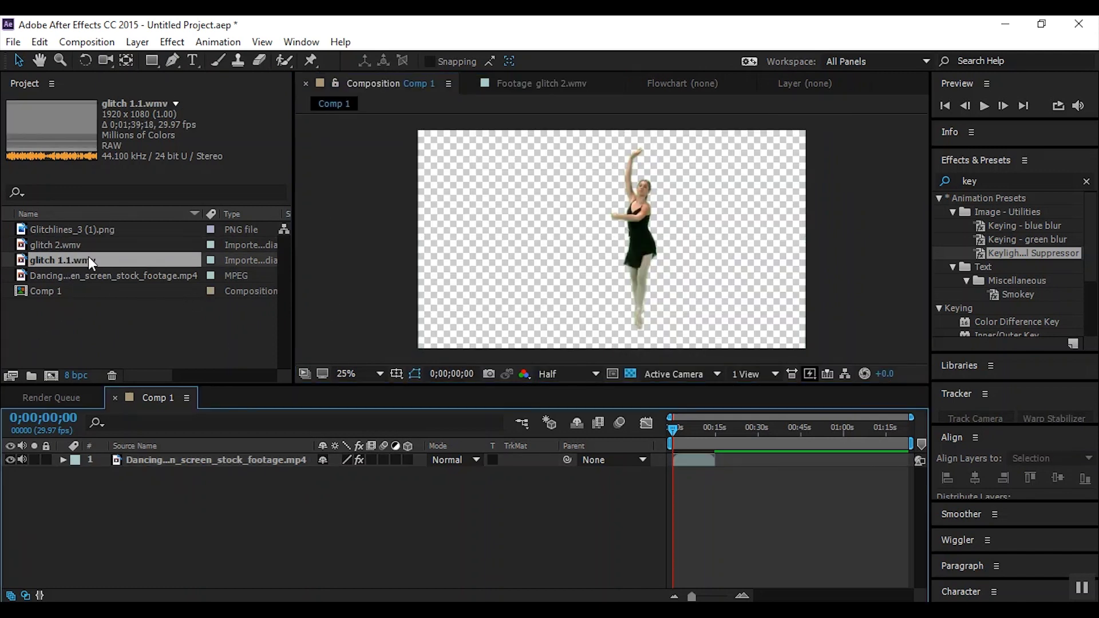
{"action": "left_click_drag", "start_coordinate": [88, 256], "coordinate": [271, 460]}
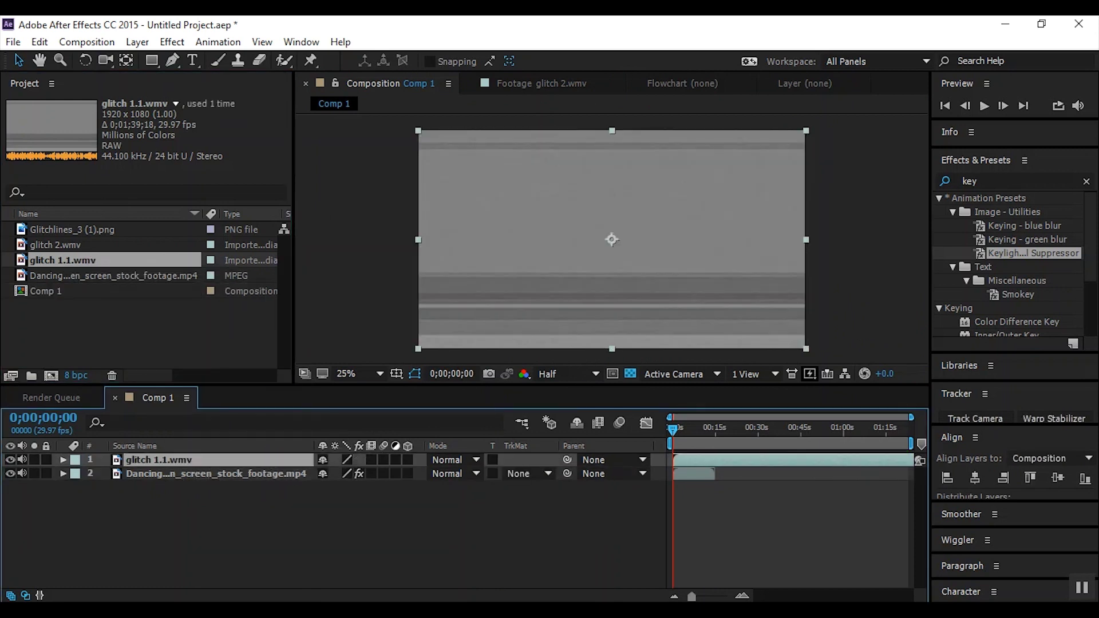
Set the glitch 1.1.wmv layer's blending mode to Hard Light and preserve the underlying transparency.
{"action": "left_click", "coordinate": [447, 461]}
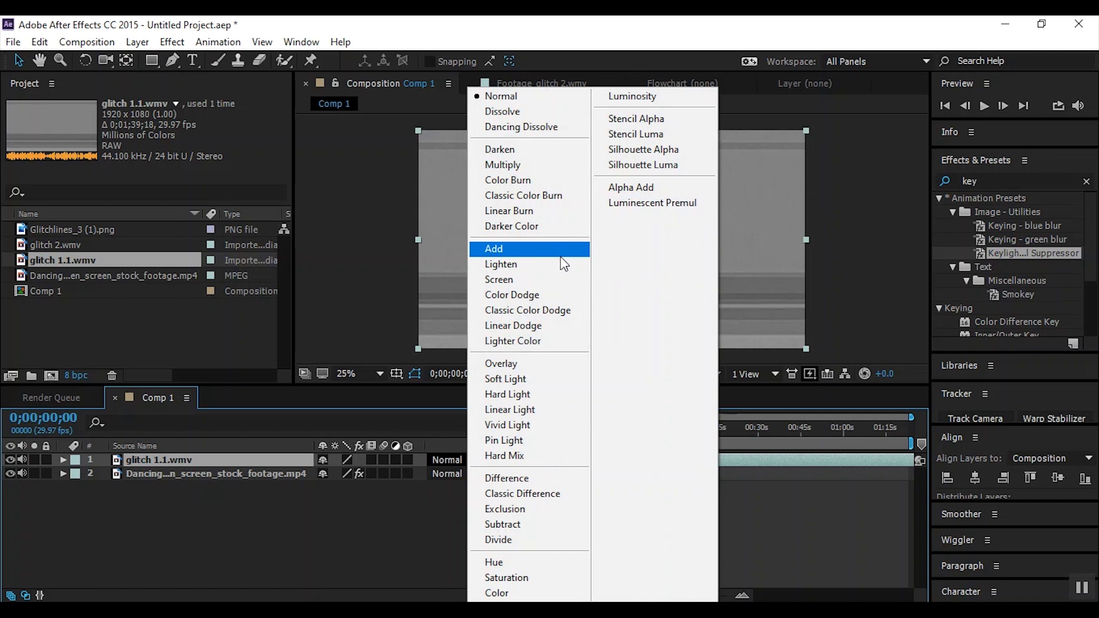
{"action": "left_click", "coordinate": [558, 394]}
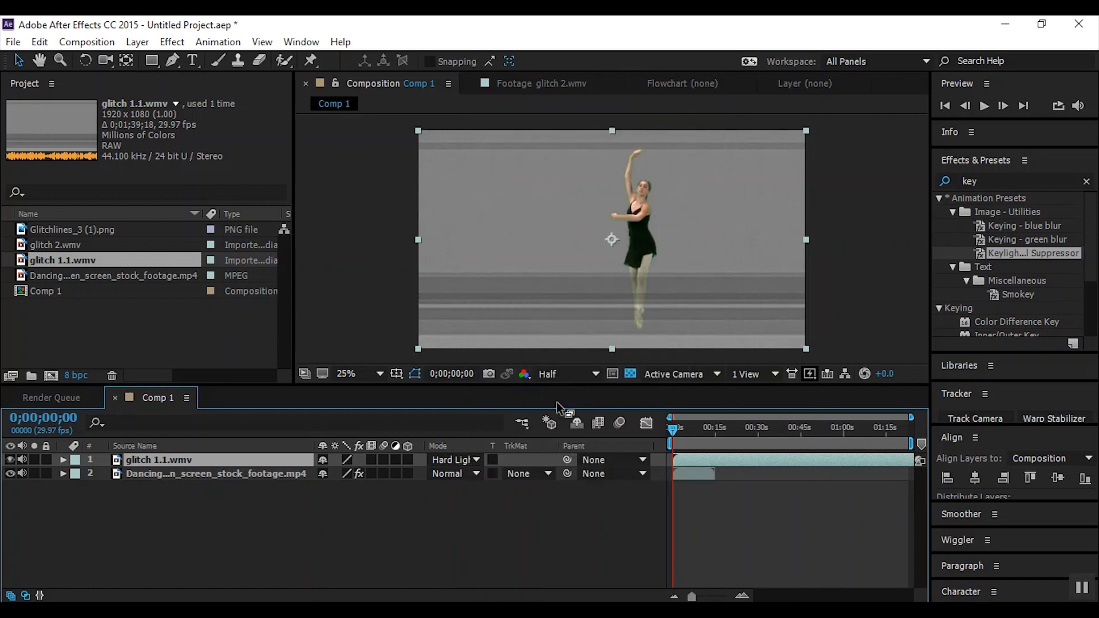
{"action": "left_click", "coordinate": [493, 458]}
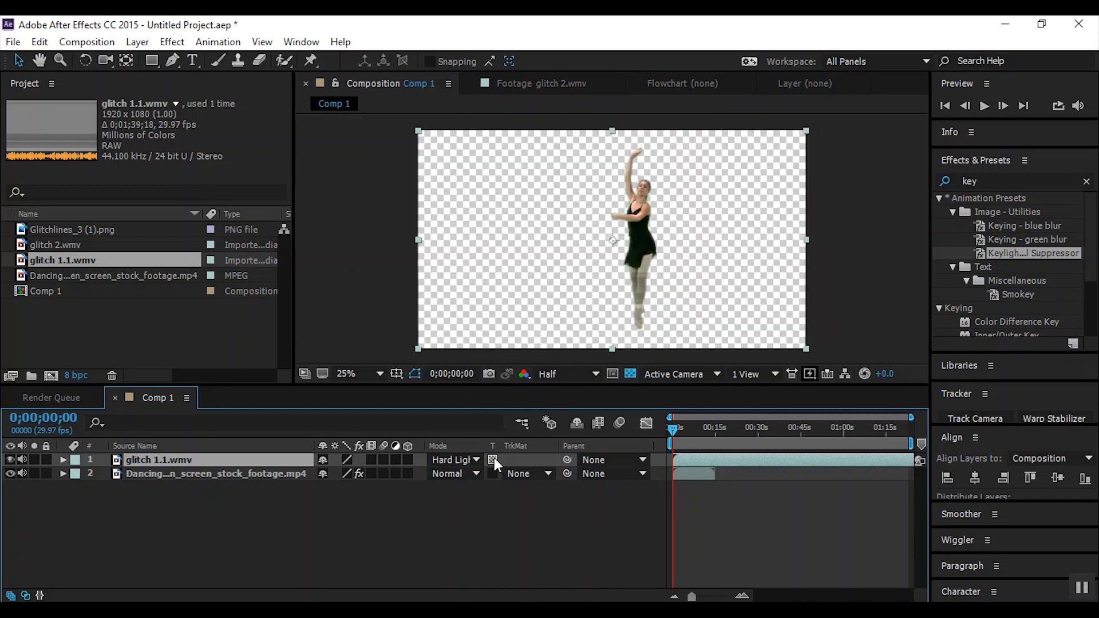
Play back the composition from the start to check the glitch effect on the dancer.
{"action": "left_click_drag", "start_coordinate": [674, 431], "coordinate": [629, 445]}
{"action": "left_click", "coordinate": [988, 101]}
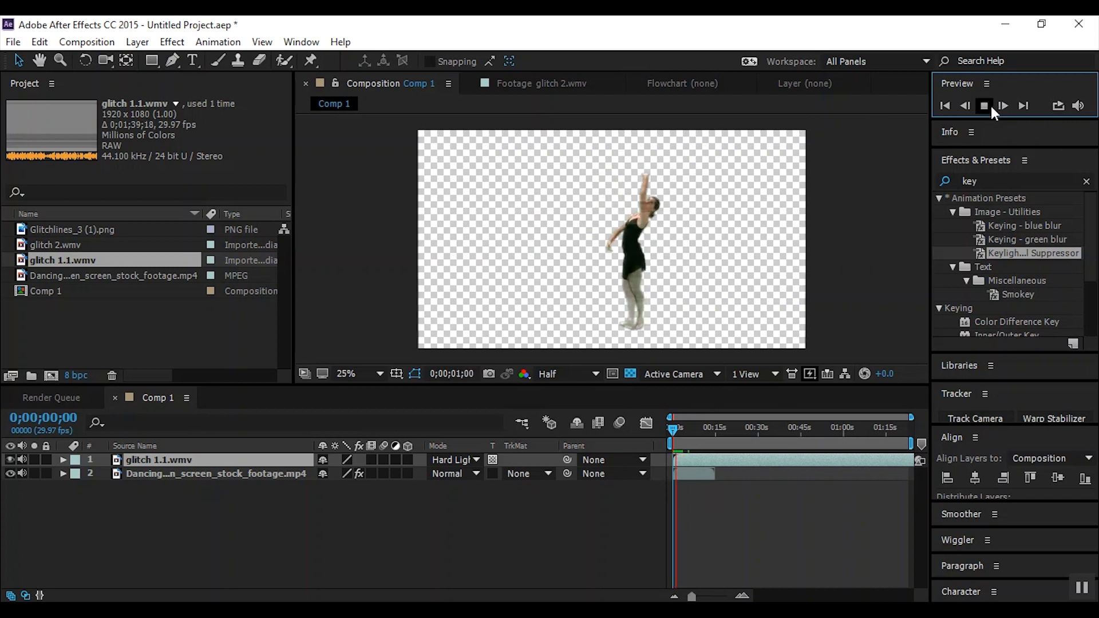
{"action": "left_click", "coordinate": [985, 105]}
Add Glitchlines_3 (1).png to Comp 1 above the glitch 1.1.wmv layer.
{"action": "left_click_drag", "start_coordinate": [87, 229], "coordinate": [215, 459]}
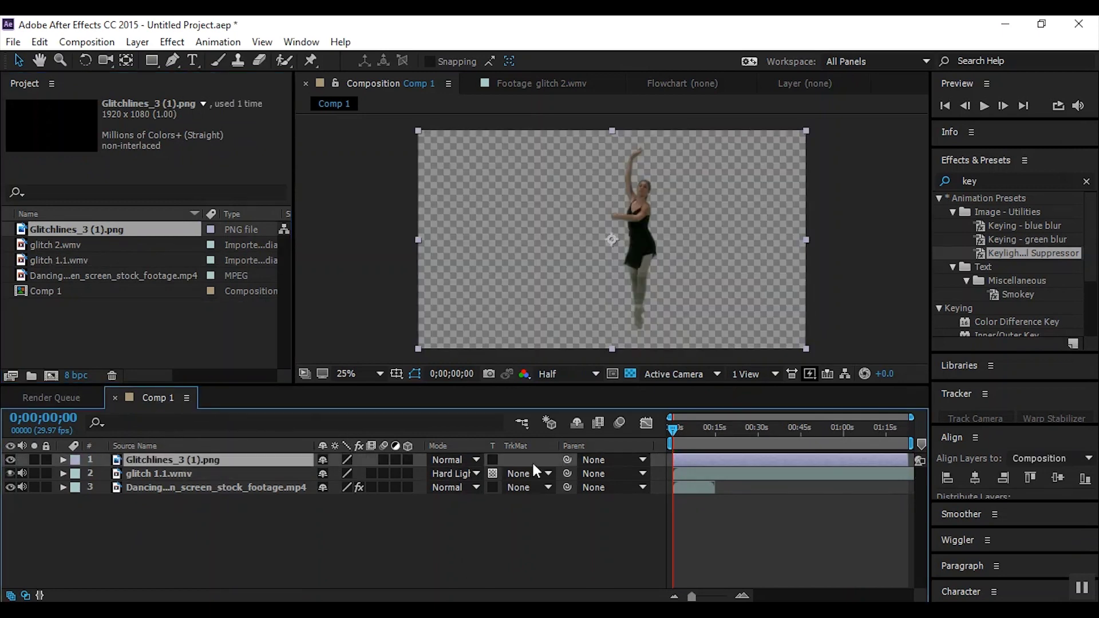
Set the Glitchlines_3 (1).png layer's blending mode to Silhouette Alpha.
{"action": "left_click", "coordinate": [449, 459]}
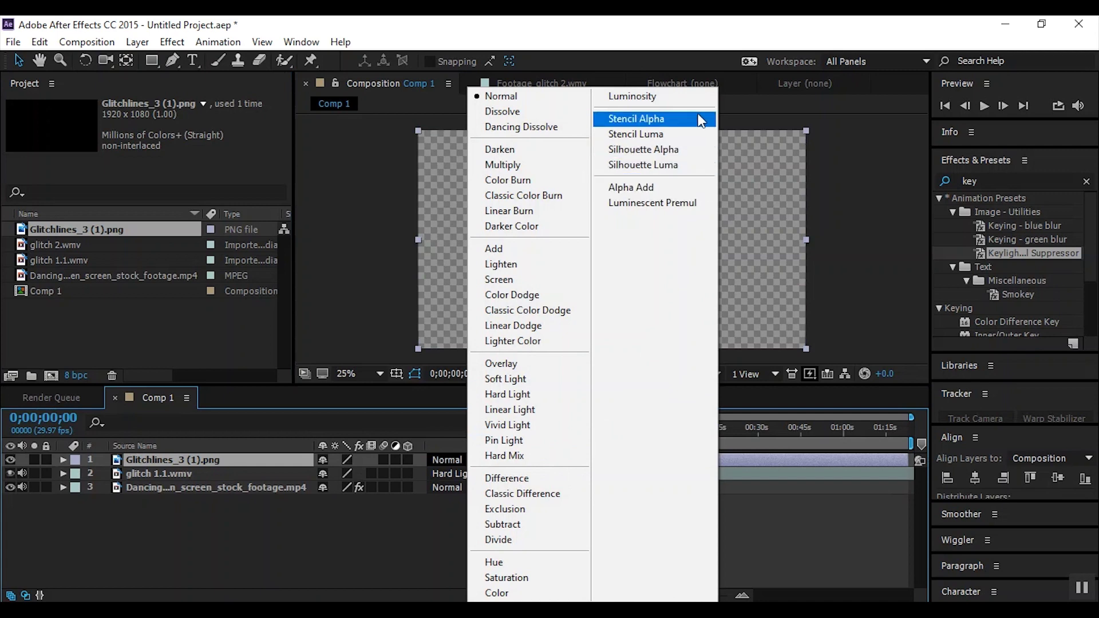
{"action": "left_click", "coordinate": [683, 153]}
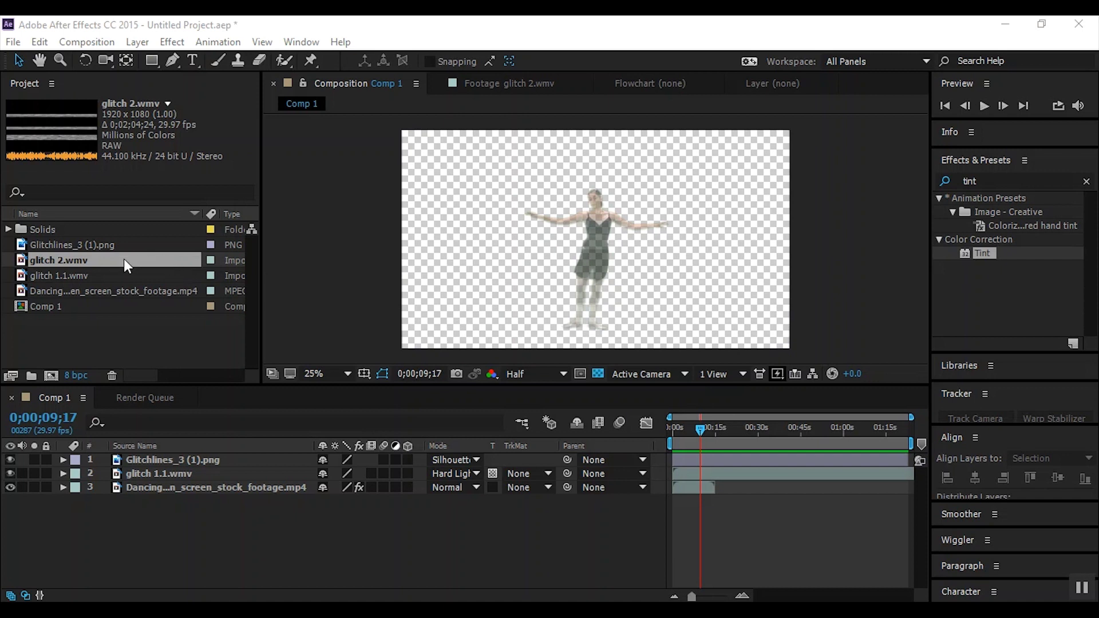
Add glitch 2.wmv to Comp 1 above the Glitchlines_3 (1).png layer and hide it.
{"action": "left_click_drag", "start_coordinate": [124, 259], "coordinate": [194, 458]}
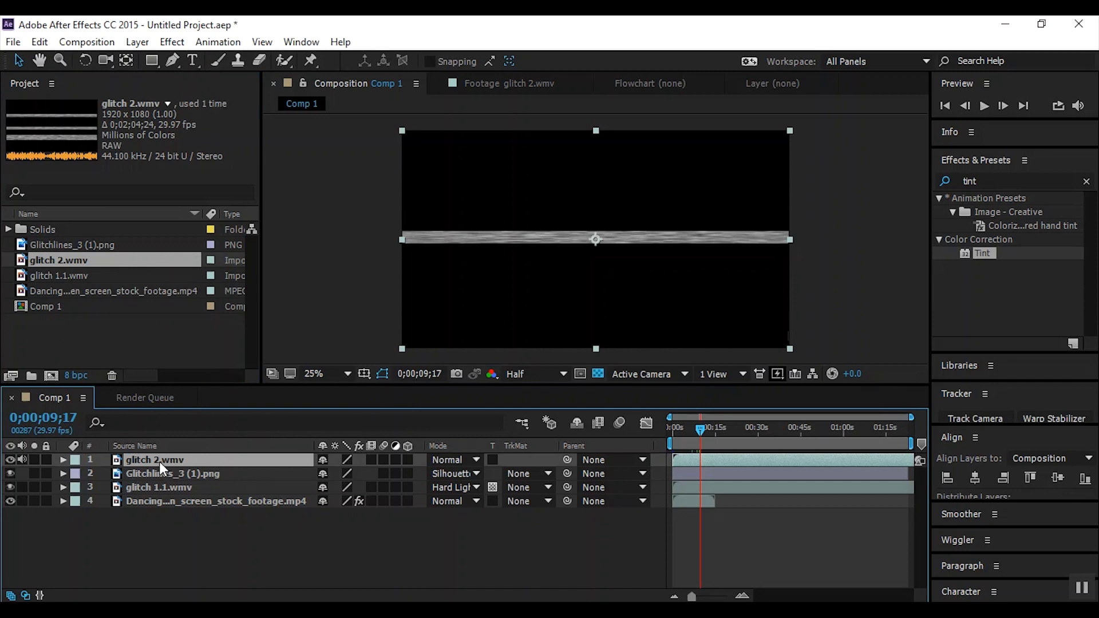
{"action": "left_click", "coordinate": [9, 459]}
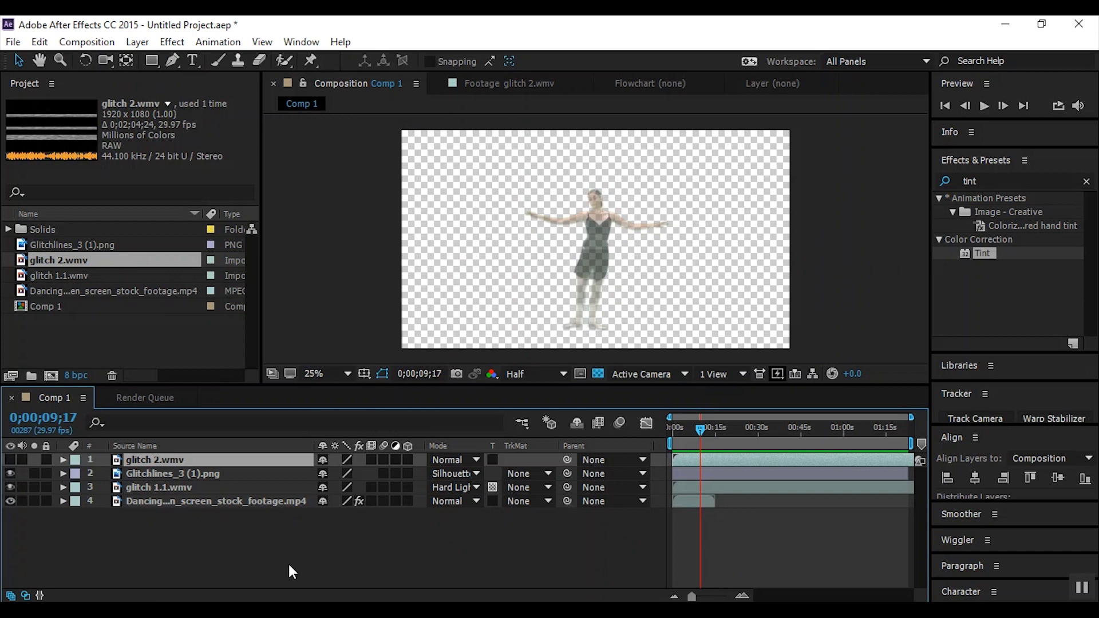
Create a new adjustment layer above all other layers in Comp 1.
{"action": "right_click", "coordinate": [279, 537]}
{"action": "mouse_move", "coordinate": [355, 386]}
{"action": "left_click", "coordinate": [572, 517]}
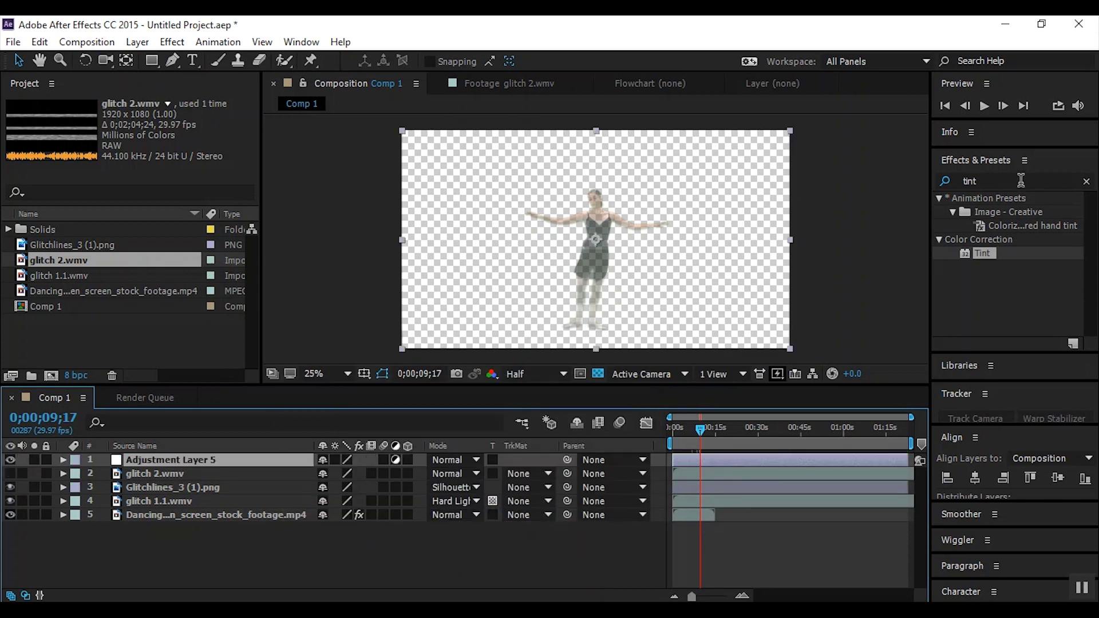
Find the Displacement Map effect by searching for "disp" and apply it to the adjustment layer.
{"action": "left_click", "coordinate": [1019, 179]}
{"action": "key", "text": "BackSpace"}
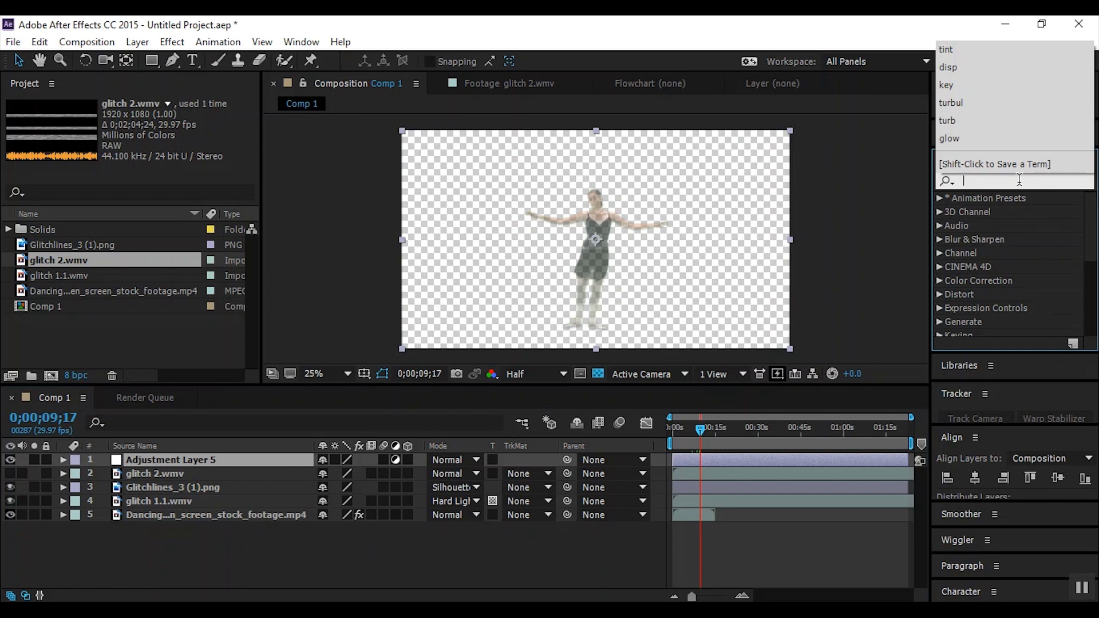
{"action": "key", "text": "Escape"}
{"action": "left_click", "coordinate": [948, 180]}
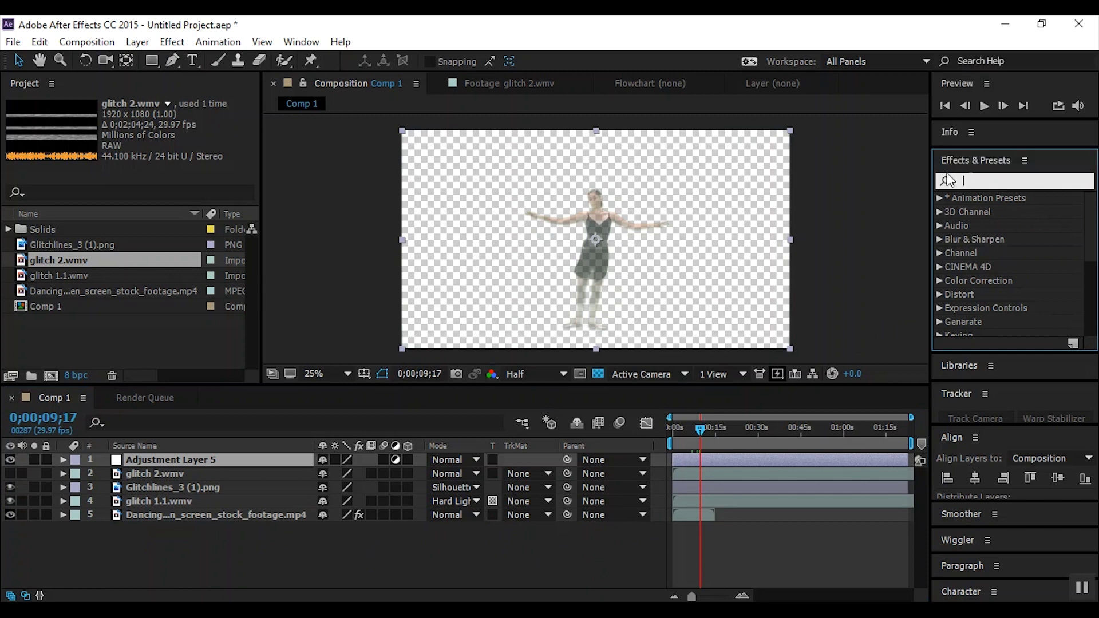
{"action": "type", "text": "disp"}
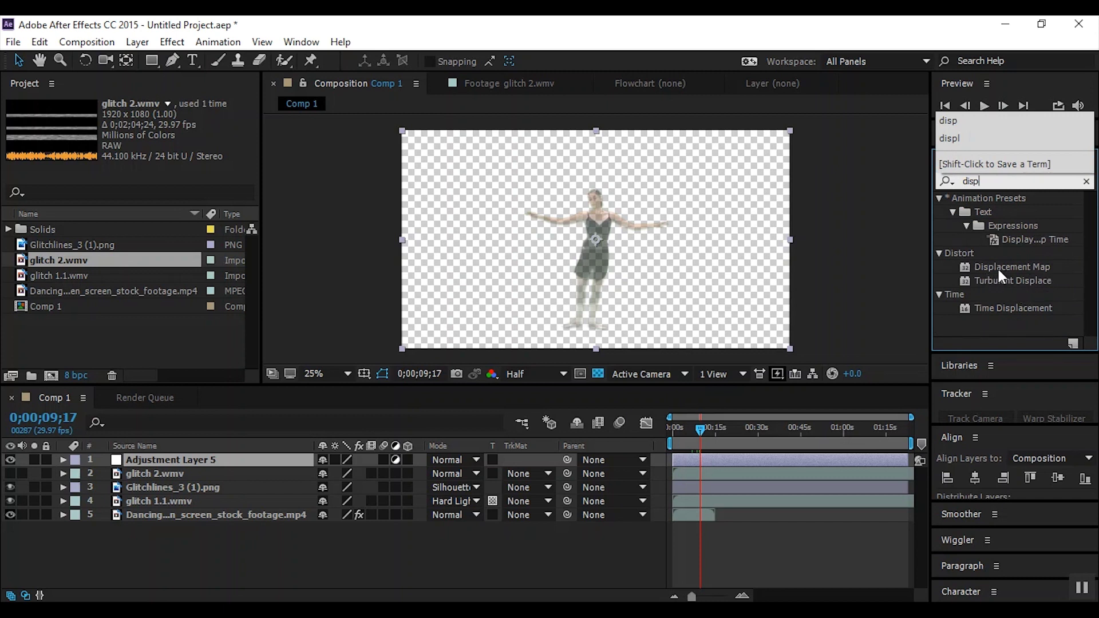
{"action": "left_click", "coordinate": [1025, 266]}
{"action": "left_click_drag", "start_coordinate": [1026, 267], "coordinate": [241, 459]}
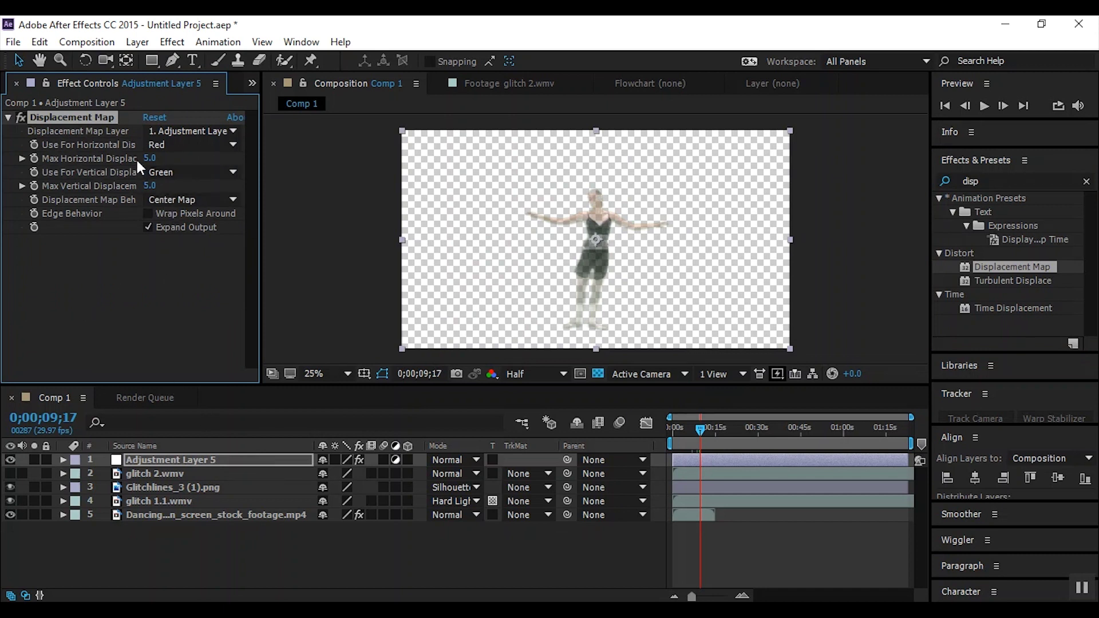
Set the Displacement Map's maximum horizontal displacement to 22 and its map layer to glitch 2.wmv, briefly showing that layer to check the footage.
{"action": "left_click_drag", "start_coordinate": [149, 160], "coordinate": [171, 164]}
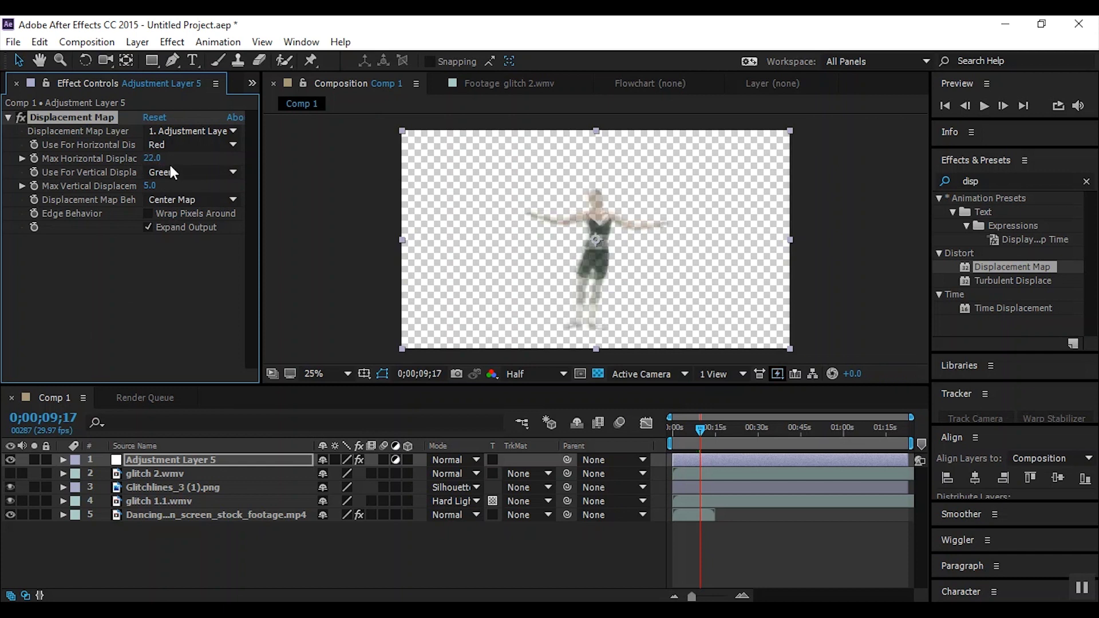
{"action": "left_click", "coordinate": [173, 129]}
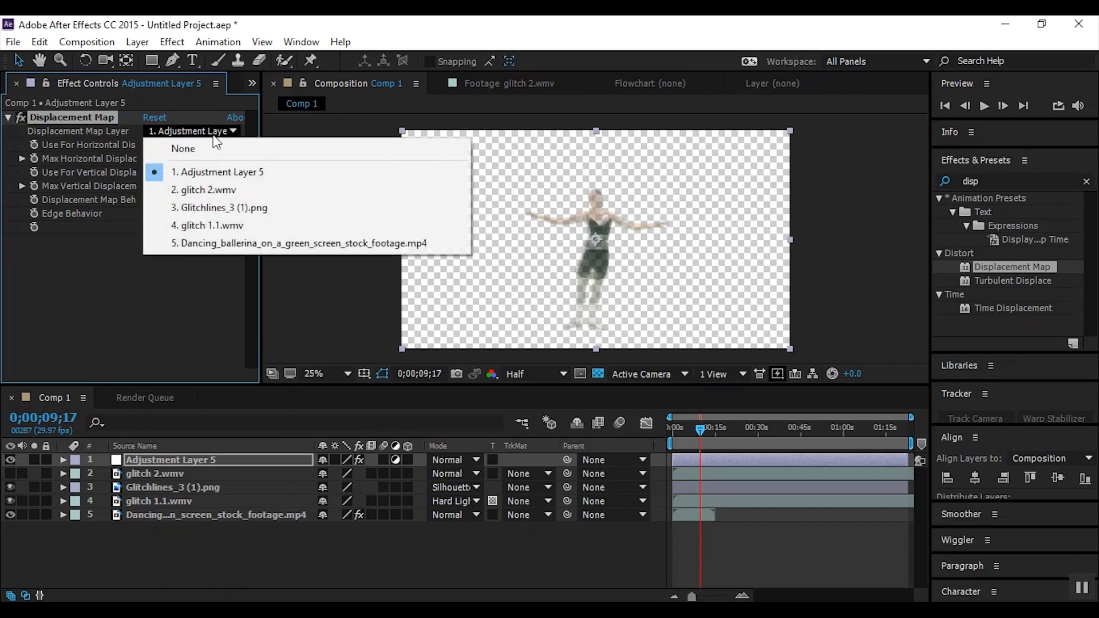
{"action": "left_click", "coordinate": [234, 189]}
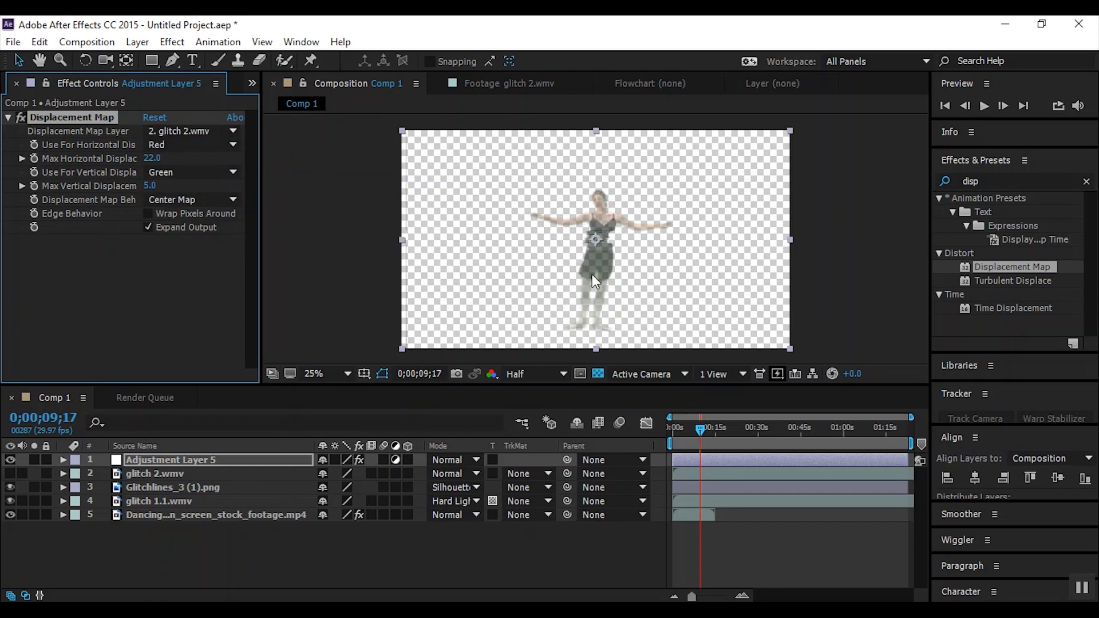
{"action": "left_click", "coordinate": [11, 473]}
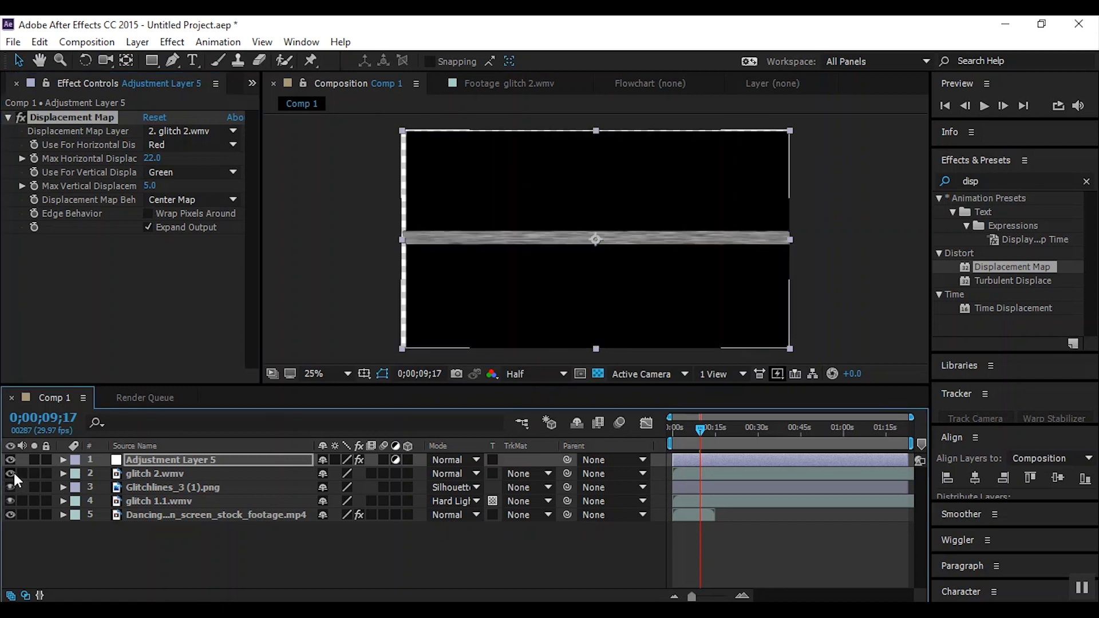
{"action": "left_click", "coordinate": [11, 473]}
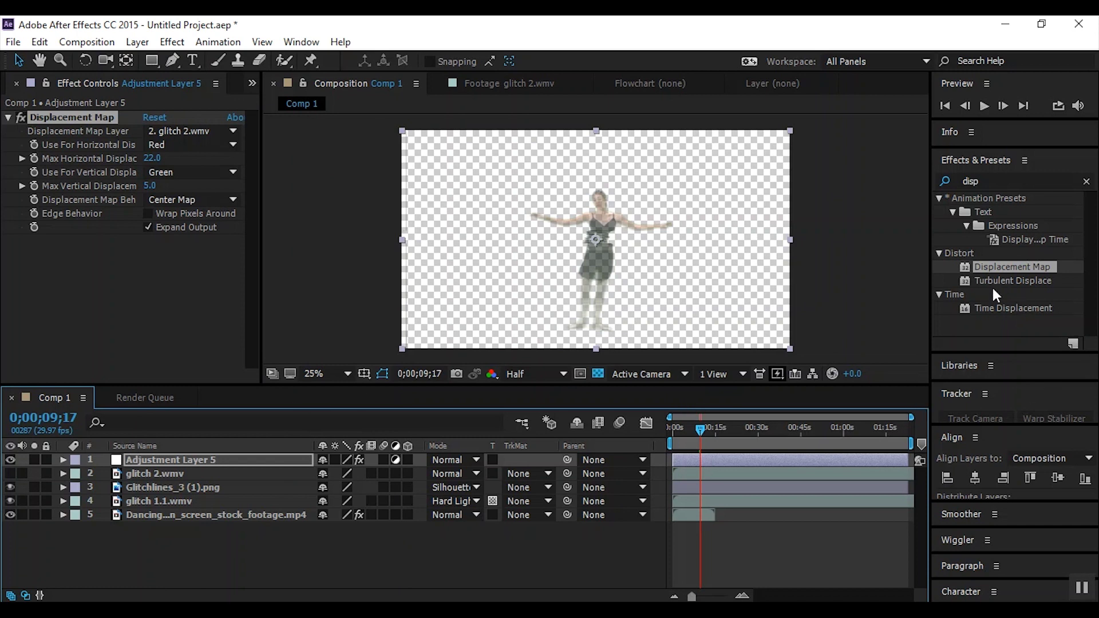
Apply Turbulent Displace to the adjustment layer with an Amount of 12 and play back the composition from the start.
{"action": "left_click_drag", "start_coordinate": [997, 280], "coordinate": [250, 459]}
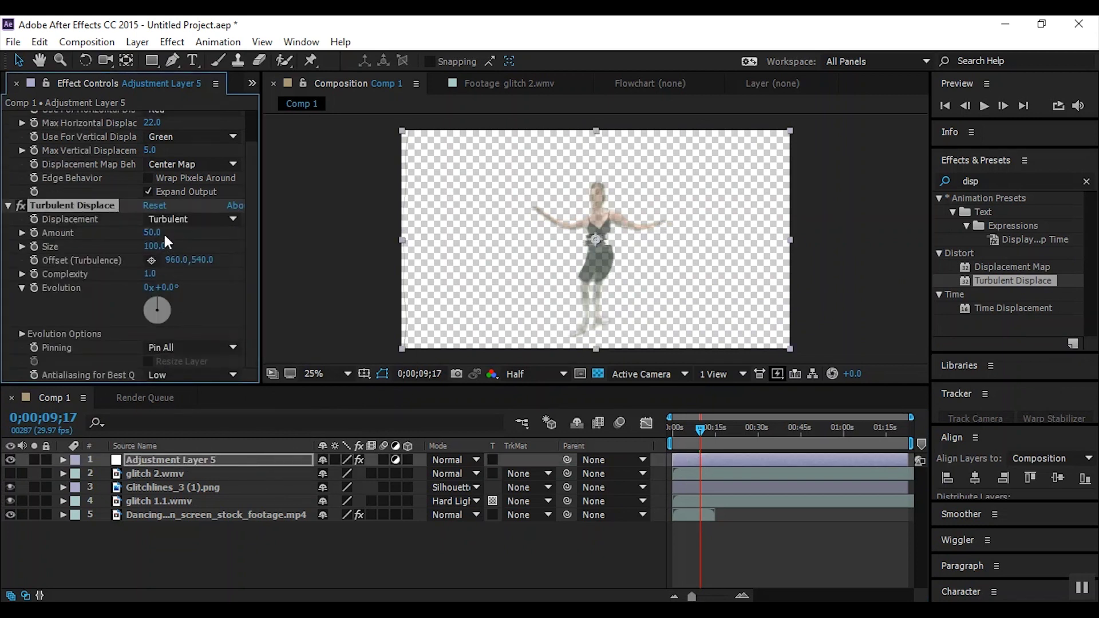
{"action": "left_click_drag", "start_coordinate": [154, 238], "coordinate": [134, 246]}
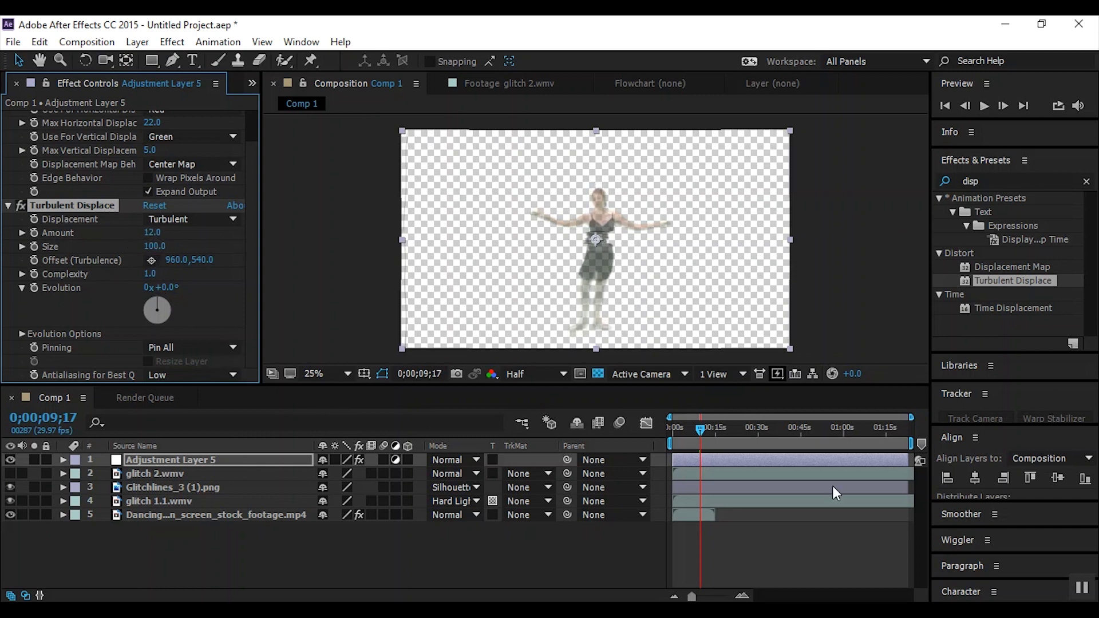
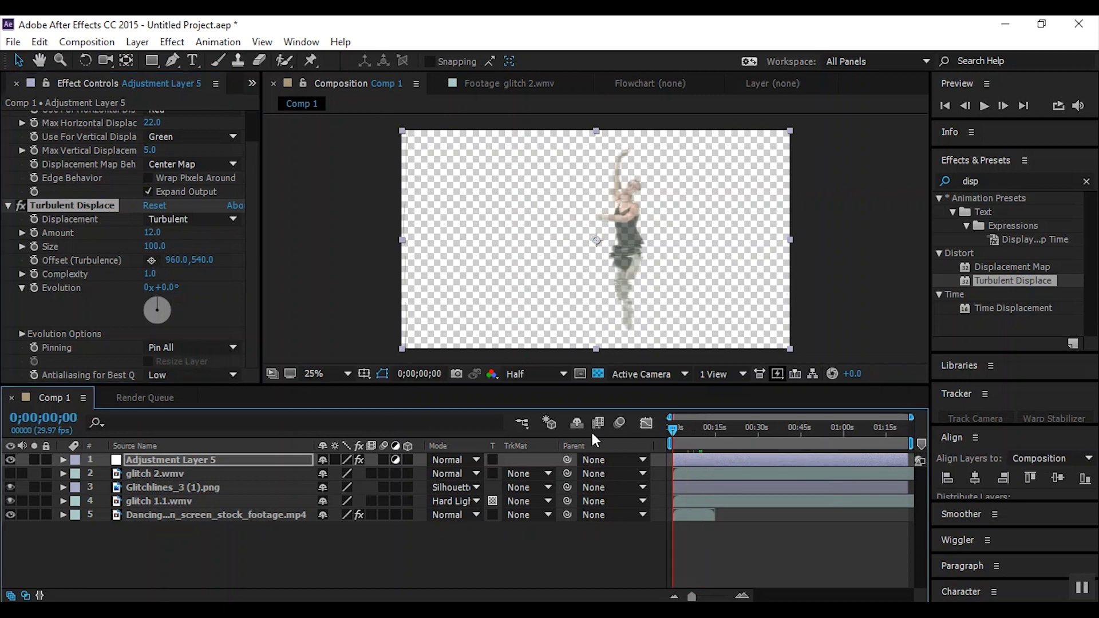
{"action": "left_click", "coordinate": [984, 105]}
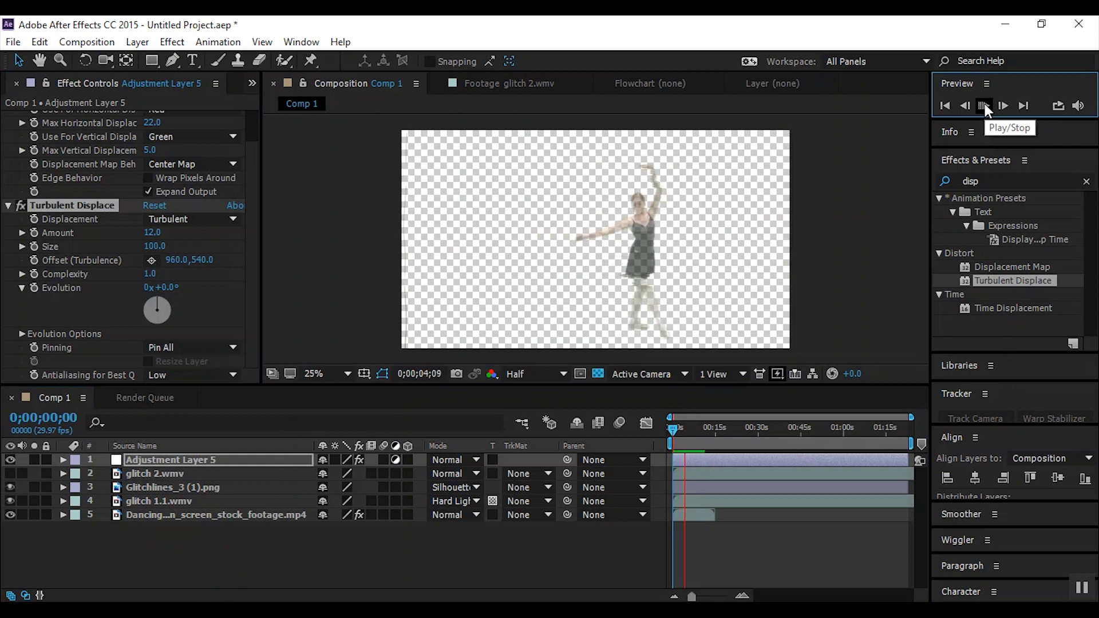
{"action": "left_click", "coordinate": [987, 110]}
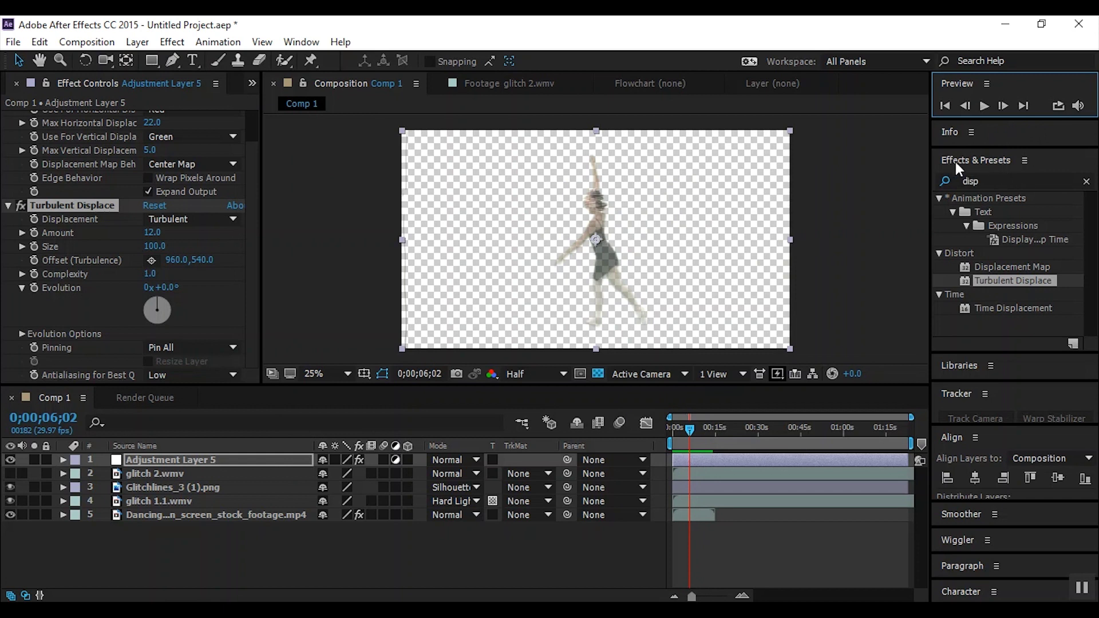
Find the Tint effect and apply it to the adjustment layer.
{"action": "left_click", "coordinate": [976, 181]}
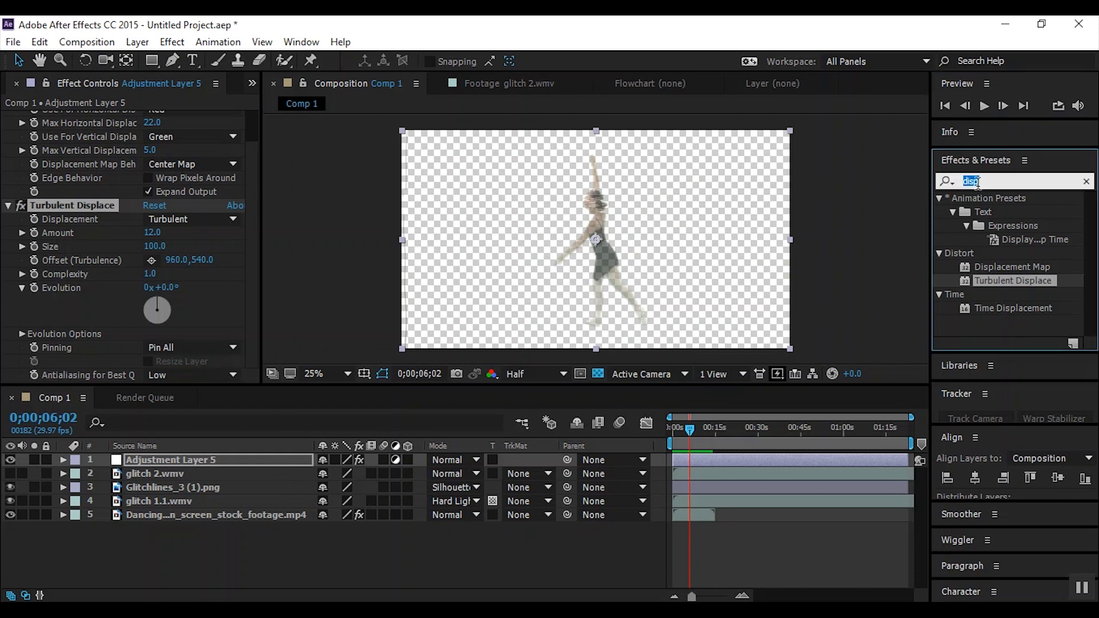
{"action": "type", "text": "tint"}
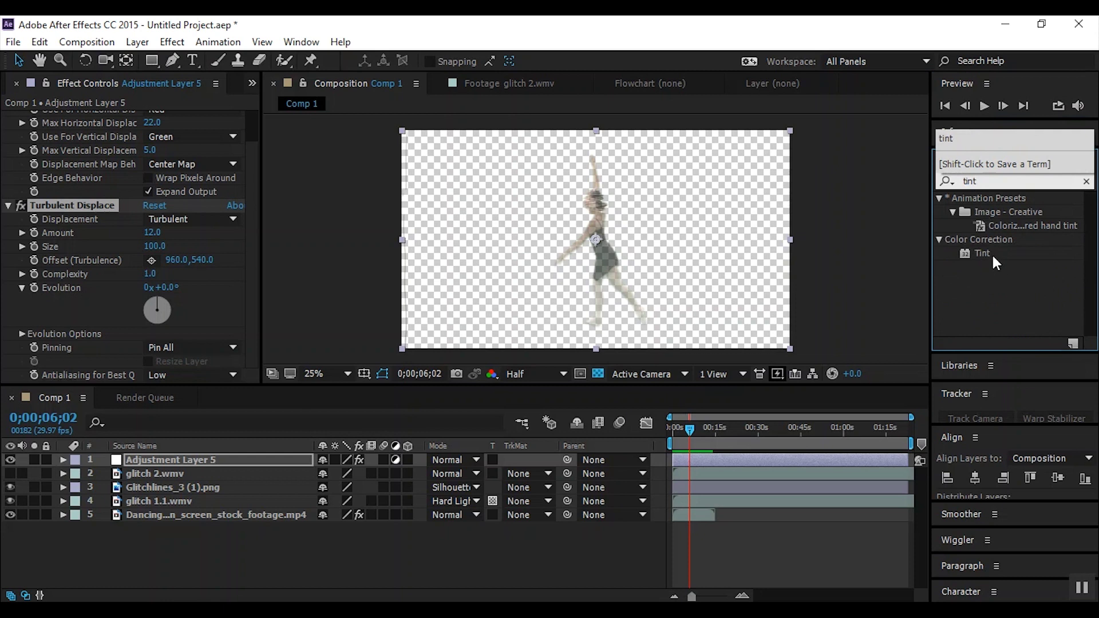
{"action": "left_click", "coordinate": [987, 254]}
{"action": "left_click_drag", "start_coordinate": [986, 254], "coordinate": [184, 466]}
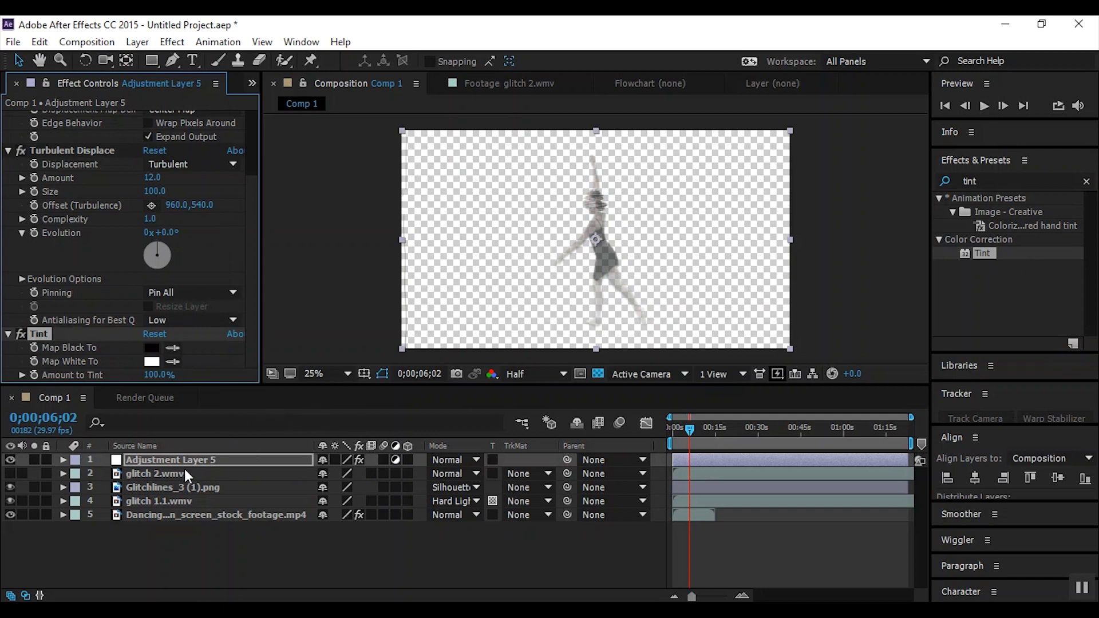
Set the Tint effect's Map Black To colour to dark blue, hex 111440.
{"action": "left_click", "coordinate": [151, 347]}
{"action": "left_click", "coordinate": [582, 288]}
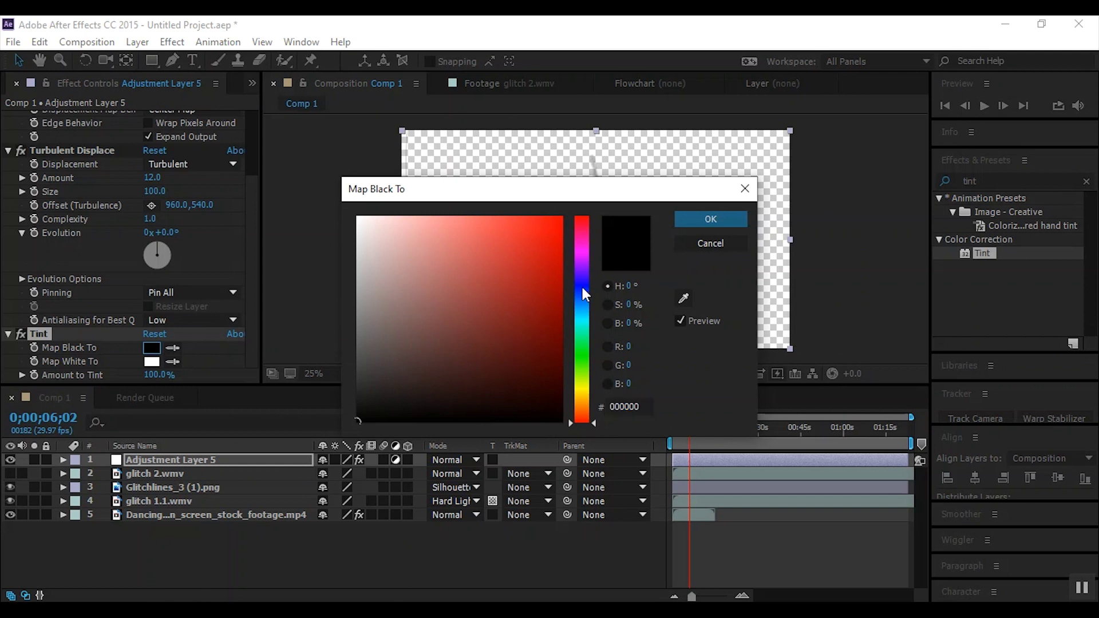
{"action": "left_click", "coordinate": [478, 246]}
{"action": "mouse_move", "coordinate": [478, 244]}
{"action": "left_mouse_down"}
{"action": "mouse_move", "coordinate": [498, 331]}
{"action": "mouse_move", "coordinate": [533, 383]}
{"action": "mouse_move", "coordinate": [510, 371]}
{"action": "left_mouse_up"}
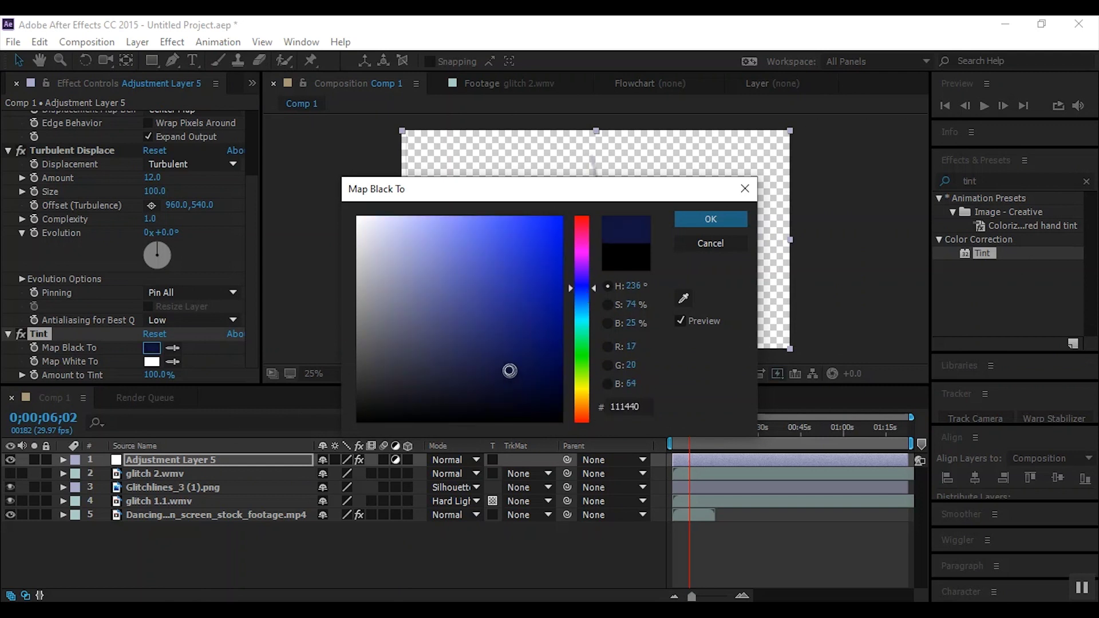
{"action": "left_click", "coordinate": [726, 221]}
Set the Tint effect's Map White To colour to light blue, hex ABAEEA.
{"action": "left_click", "coordinate": [151, 362]}
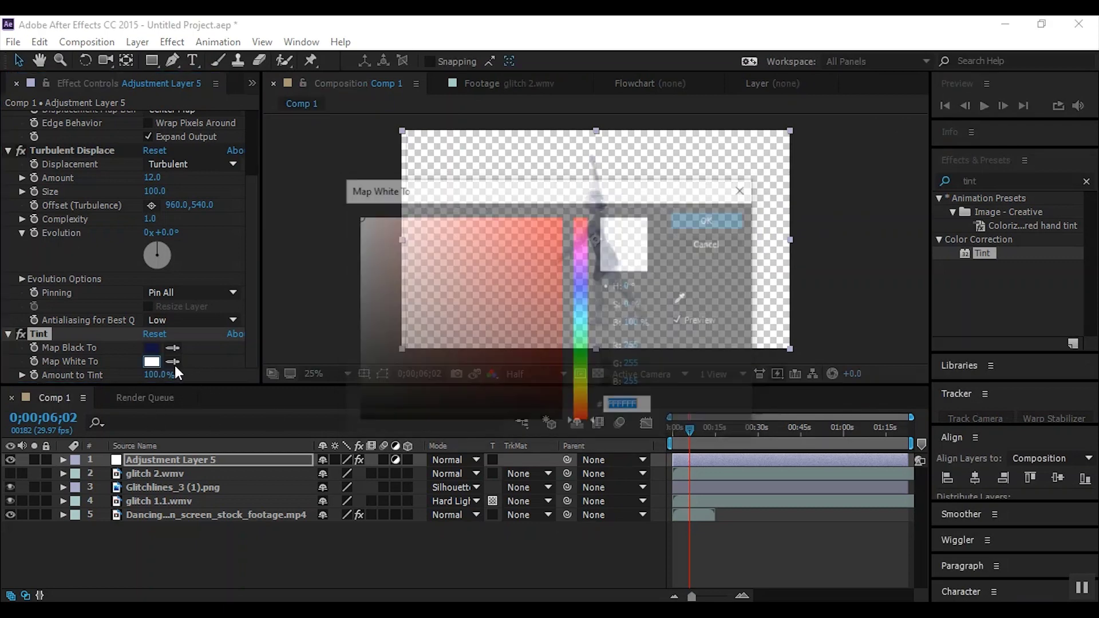
{"action": "left_click", "coordinate": [583, 287]}
{"action": "mouse_move", "coordinate": [461, 239]}
{"action": "left_mouse_down"}
{"action": "mouse_move", "coordinate": [422, 225]}
{"action": "mouse_move", "coordinate": [458, 243]}
{"action": "mouse_move", "coordinate": [401, 235]}
{"action": "mouse_move", "coordinate": [411, 232]}
{"action": "left_mouse_up"}
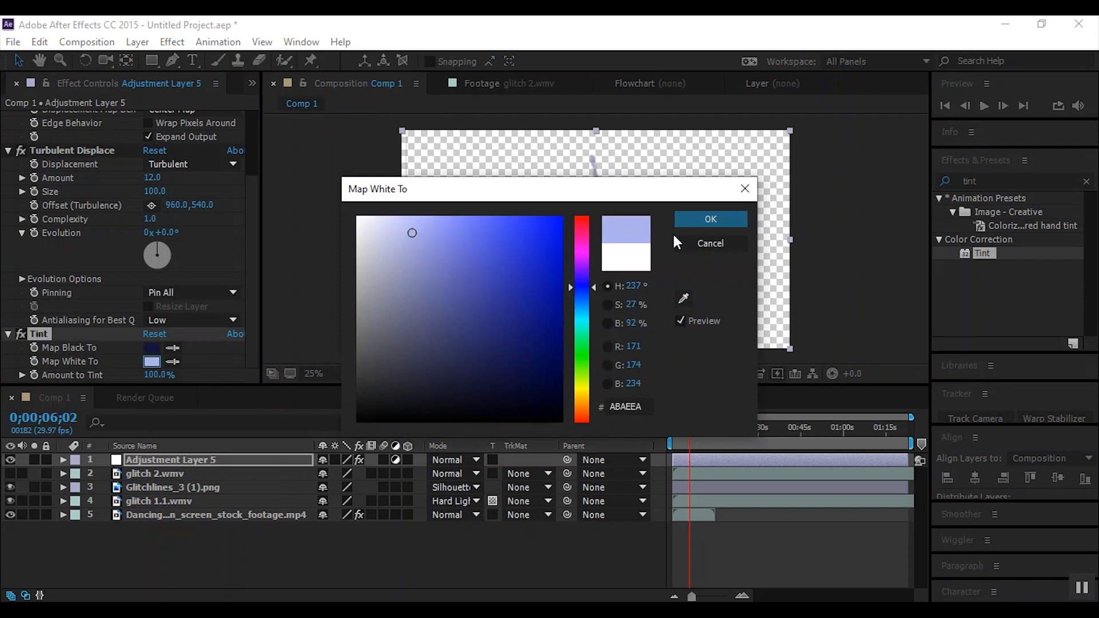
{"action": "left_click", "coordinate": [732, 218]}
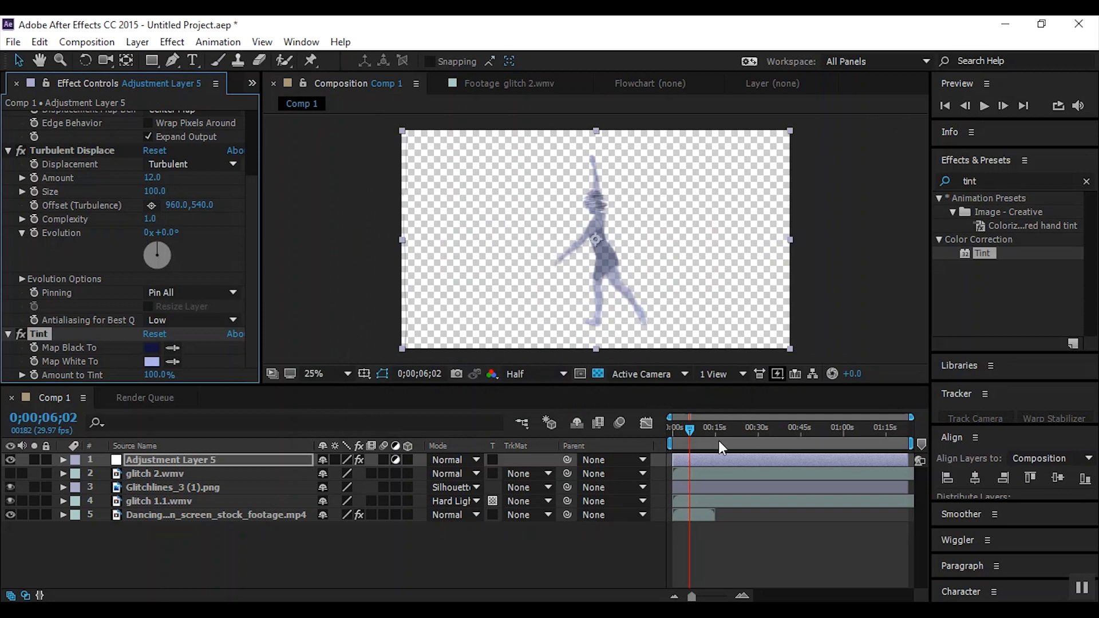
Play back the composition from the start to check the blue-tinted hologram effect.
{"action": "left_click", "coordinate": [674, 427]}
{"action": "left_click", "coordinate": [984, 103]}
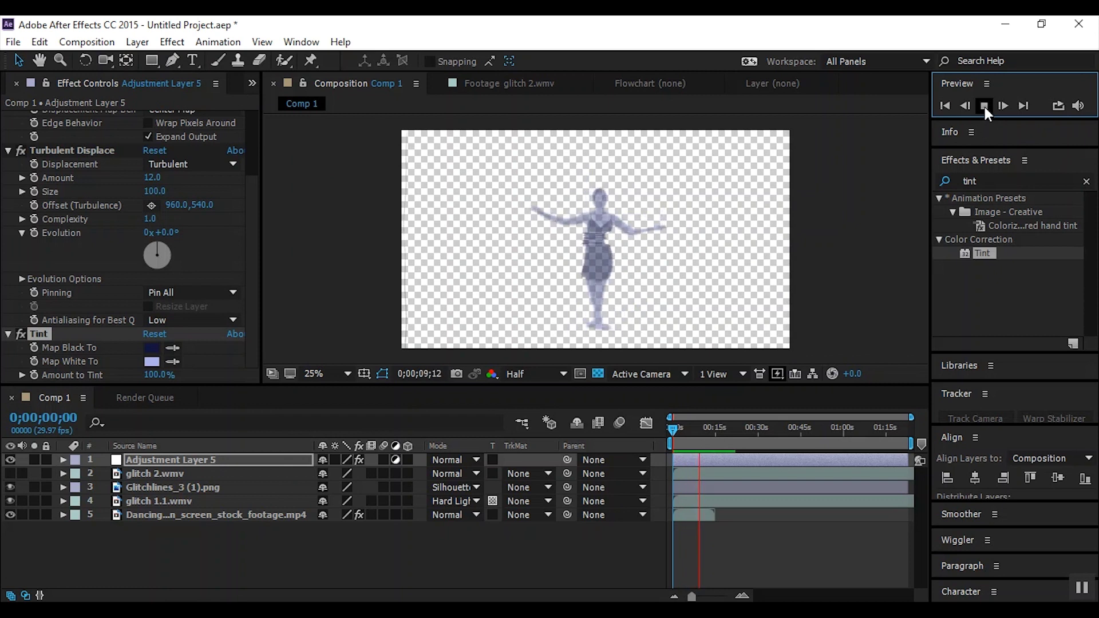
{"action": "left_click", "coordinate": [984, 105]}
Move the current time to the dancer clip's end at 0;00;14;23 and shorten the work area to end there.
{"action": "left_click_drag", "start_coordinate": [709, 426], "coordinate": [714, 424]}
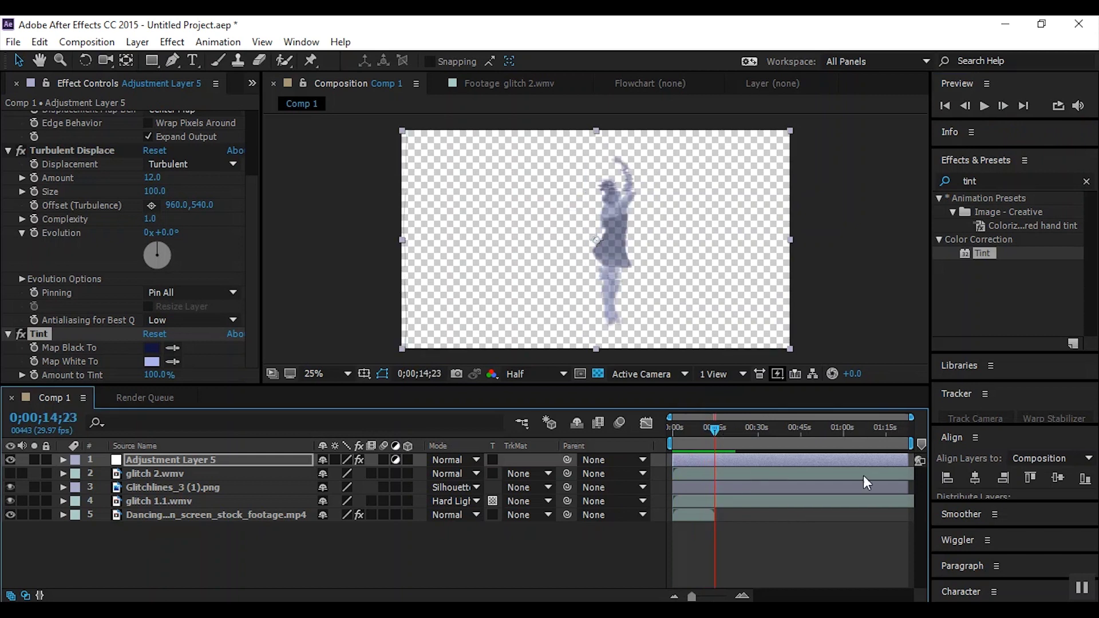
{"action": "mouse_move", "coordinate": [911, 444]}
{"action": "left_mouse_down"}
{"action": "mouse_move", "coordinate": [825, 471]}
{"action": "mouse_move", "coordinate": [911, 458]}
{"action": "left_mouse_up"}
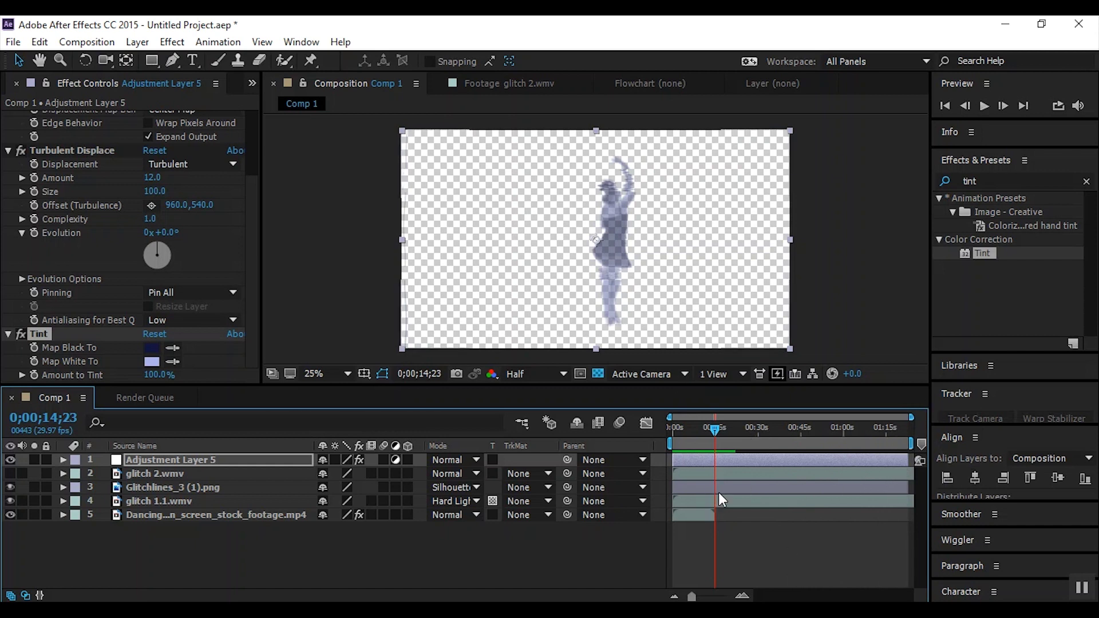
{"action": "mouse_move", "coordinate": [915, 447]}
{"action": "left_mouse_down"}
{"action": "mouse_move", "coordinate": [896, 469]}
{"action": "mouse_move", "coordinate": [783, 492]}
{"action": "mouse_move", "coordinate": [716, 522]}
{"action": "left_mouse_up"}
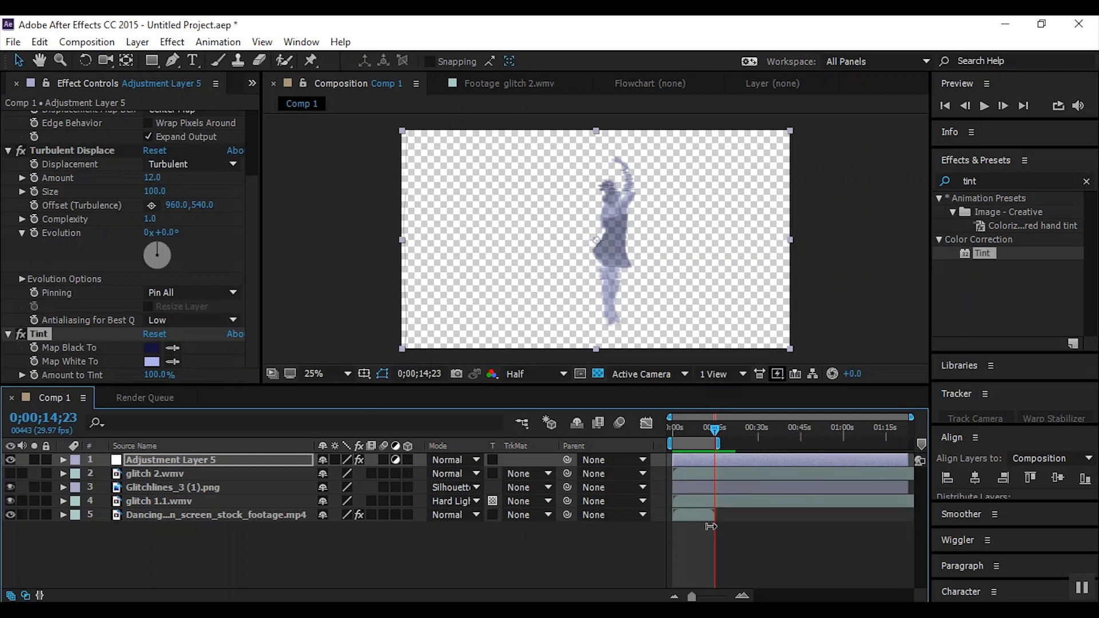
Queue Comp 1 for rendering as AVI with the output channels set to RGB + Alpha, and start the render.
{"action": "left_click", "coordinate": [80, 42]}
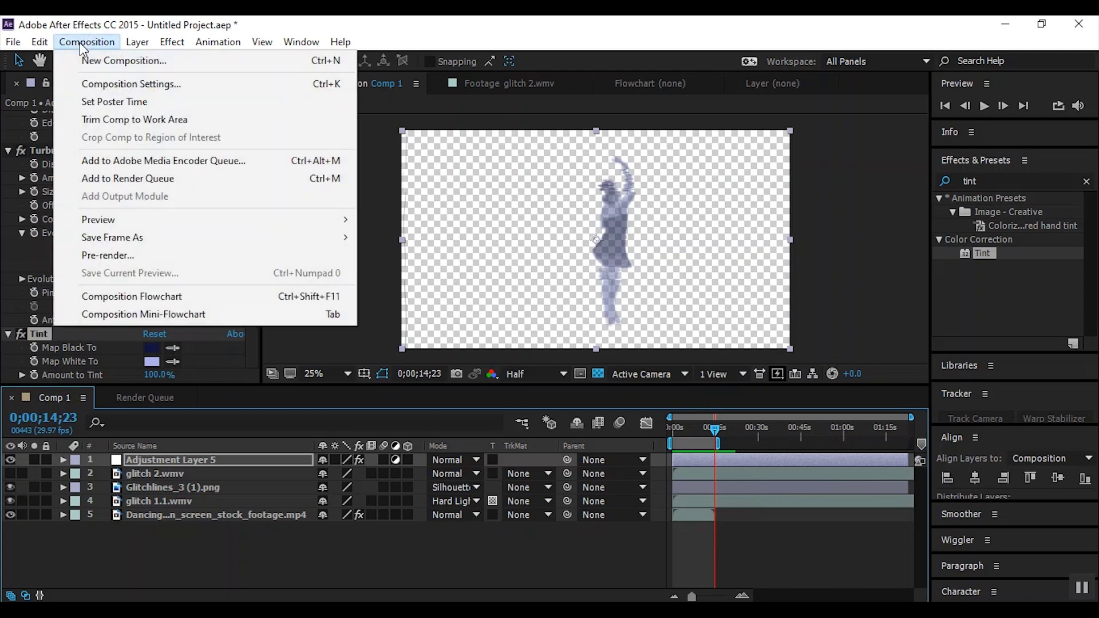
{"action": "left_click", "coordinate": [160, 176]}
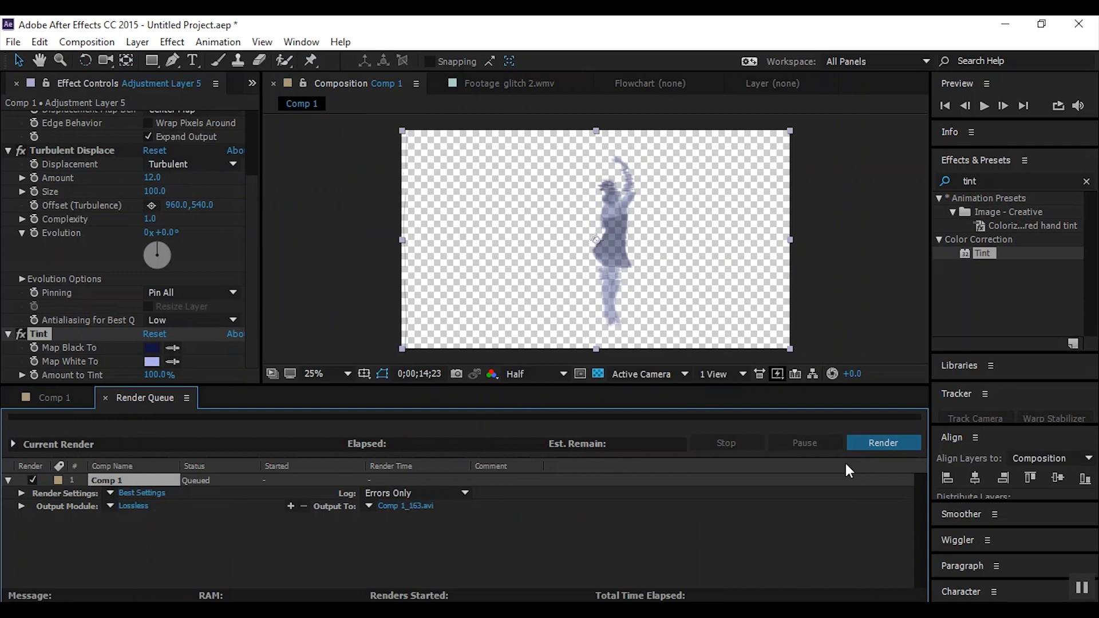
{"action": "left_click", "coordinate": [131, 506]}
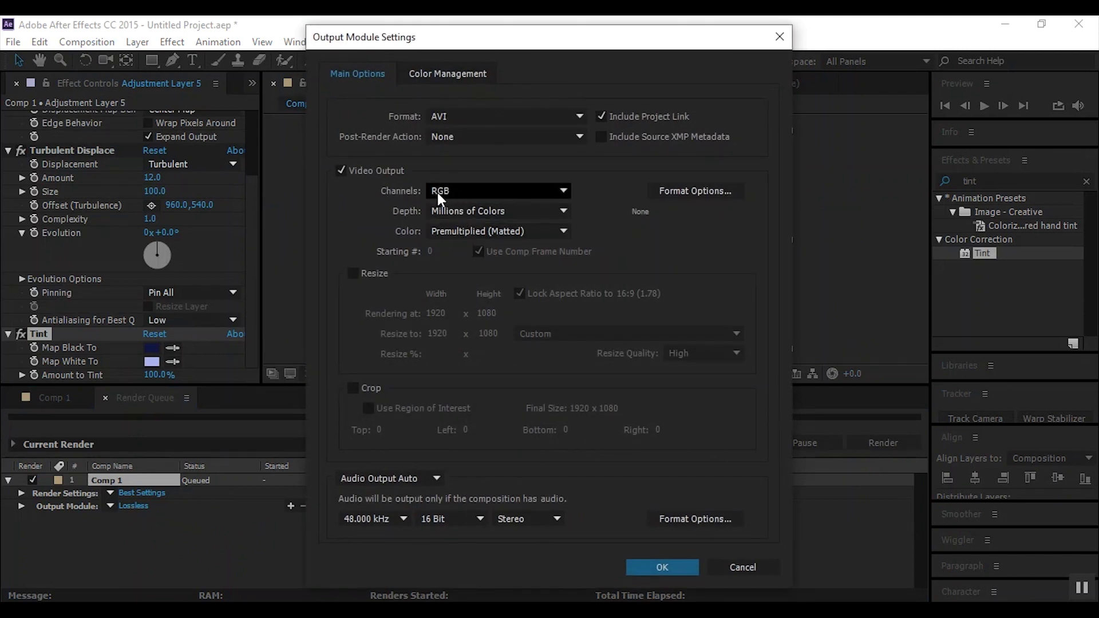
{"action": "left_click", "coordinate": [479, 190]}
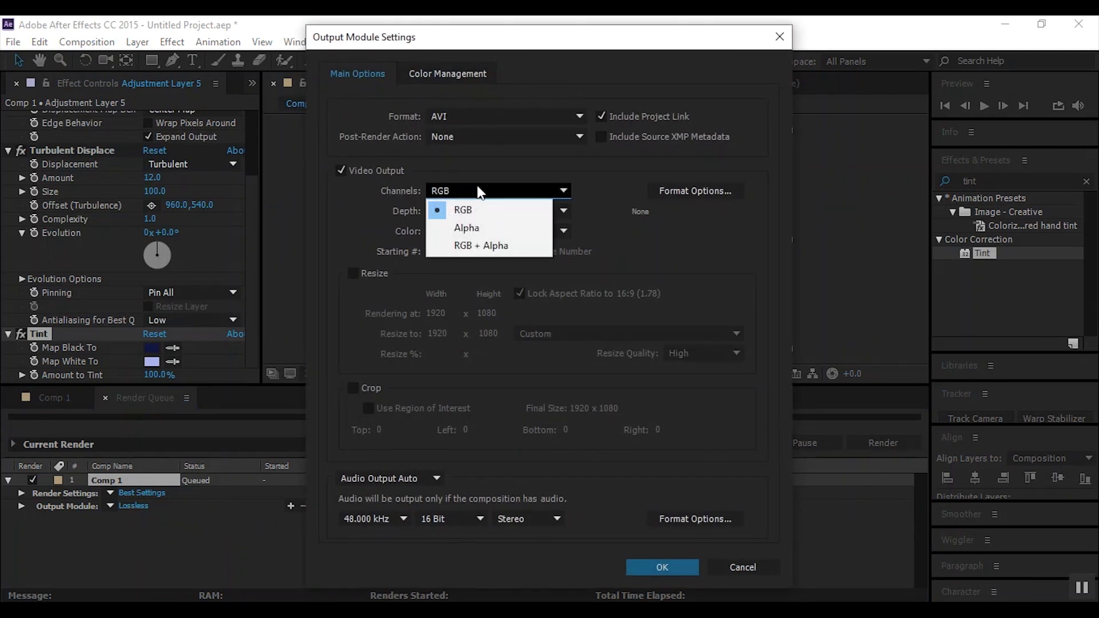
{"action": "left_click", "coordinate": [479, 244]}
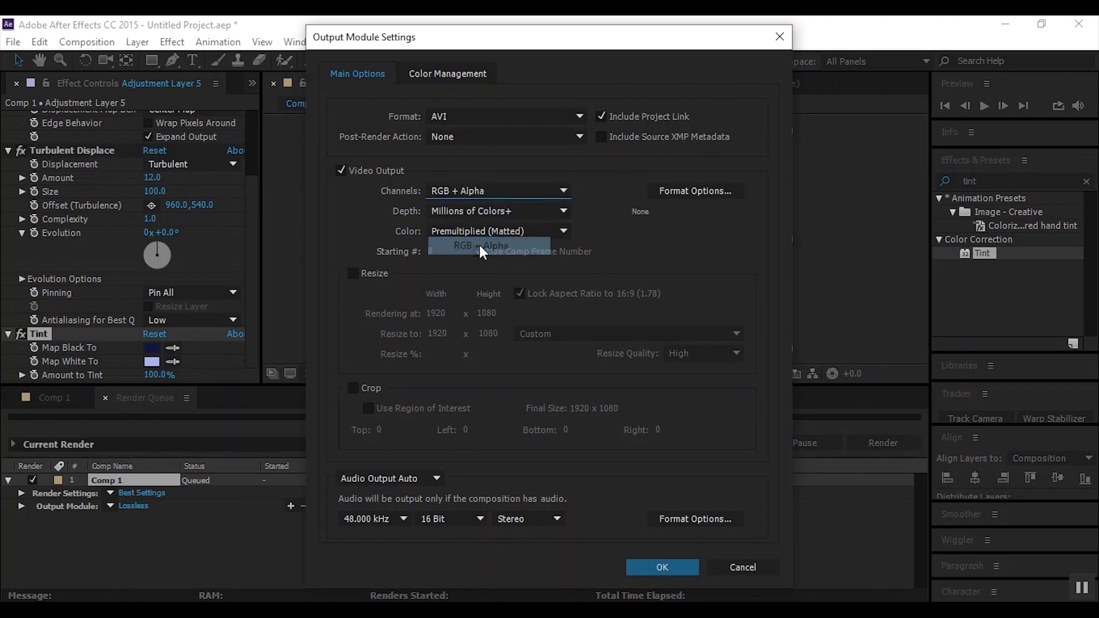
{"action": "left_click", "coordinate": [638, 561]}
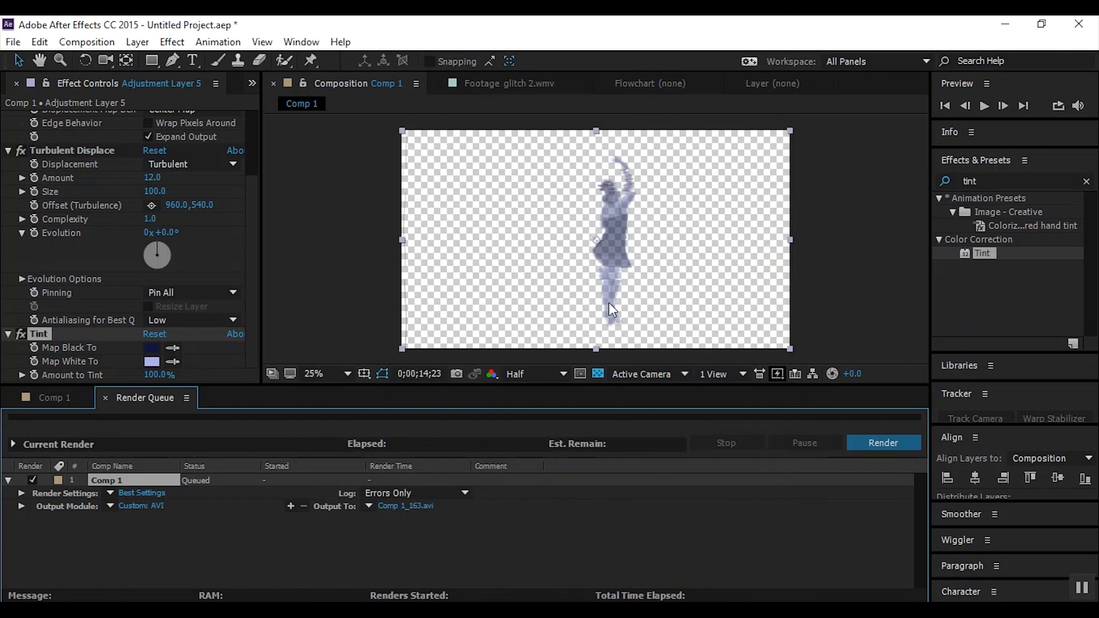
{"action": "left_click", "coordinate": [892, 443]}
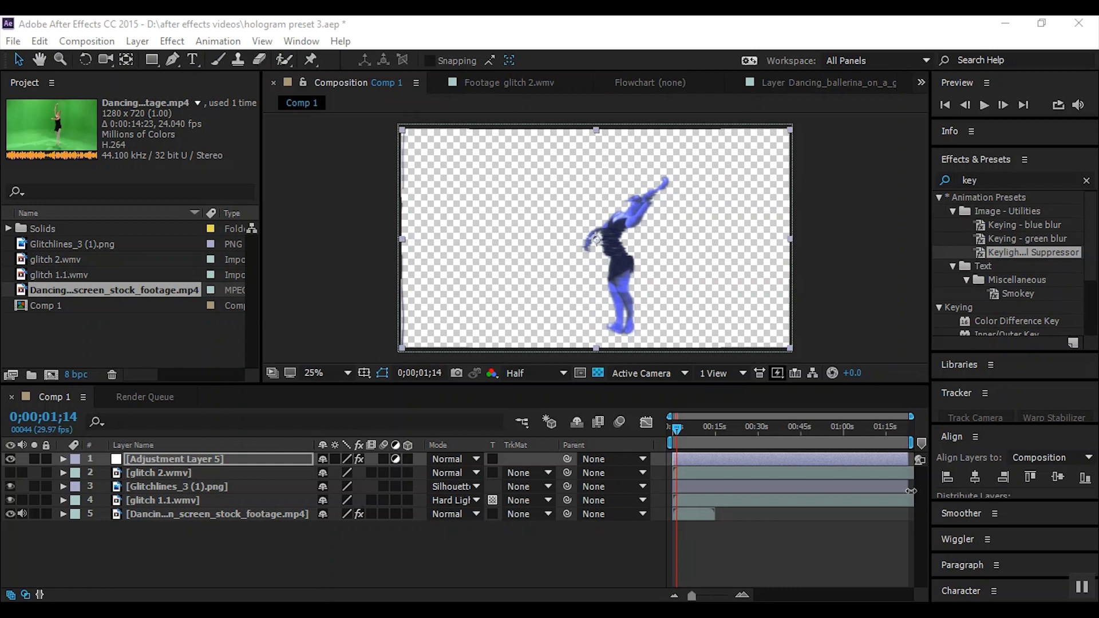
Apply a single Glow effect to Adjustment Layer 5 and set its Glow Threshold to 40%.
{"action": "left_click", "coordinate": [238, 458]}
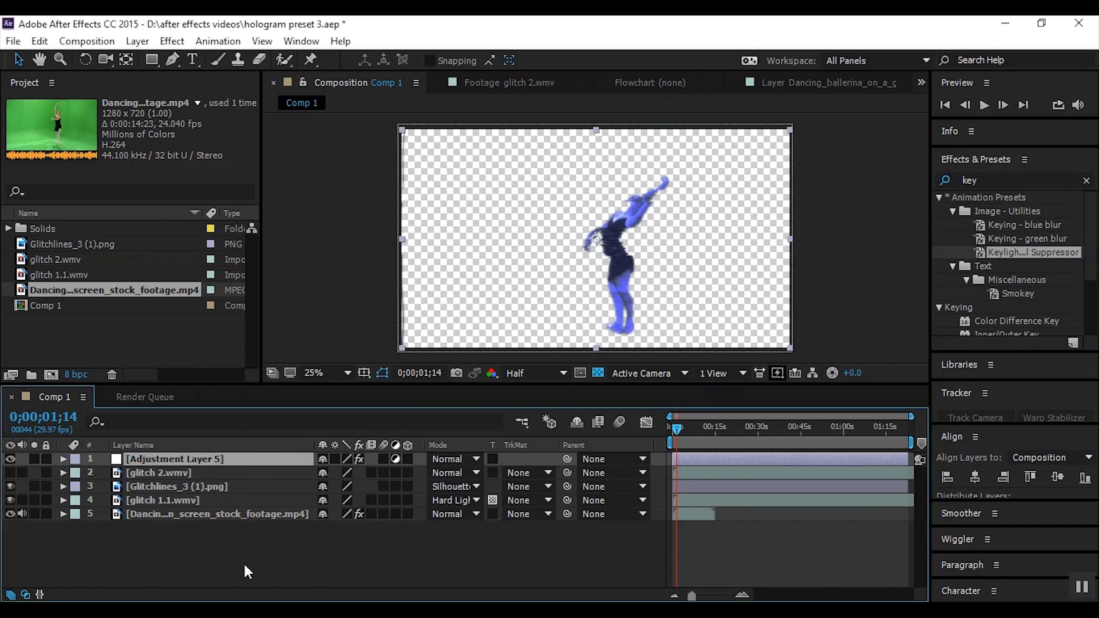
{"action": "left_click", "coordinate": [995, 182]}
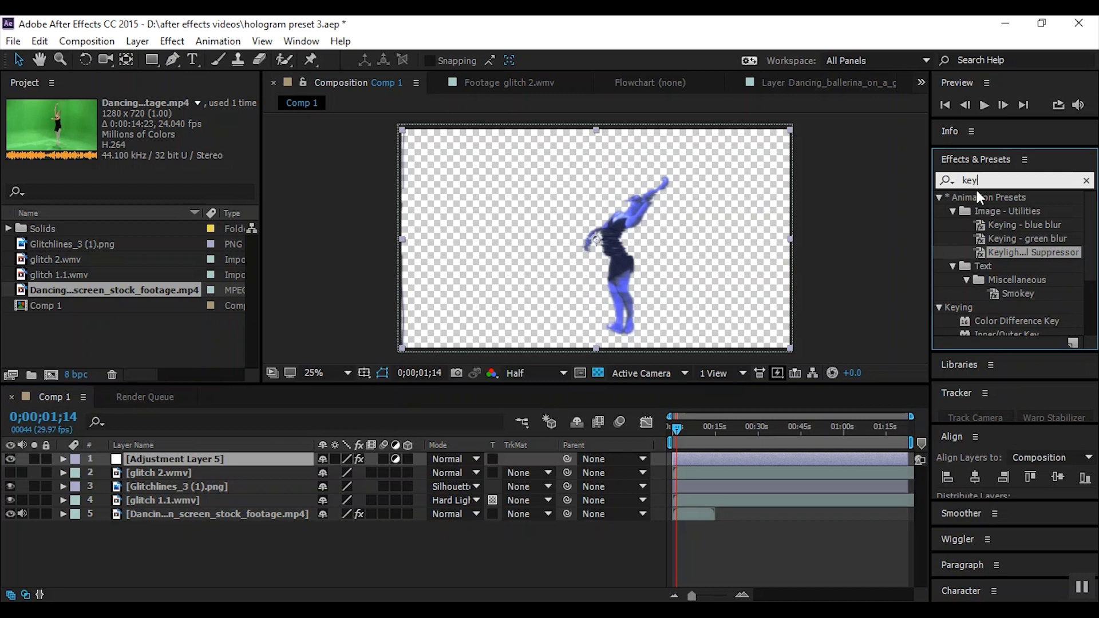
{"action": "key", "text": "BackSpace"}
{"action": "key", "text": "BackSpace"}
{"action": "key", "text": "BackSpace"}
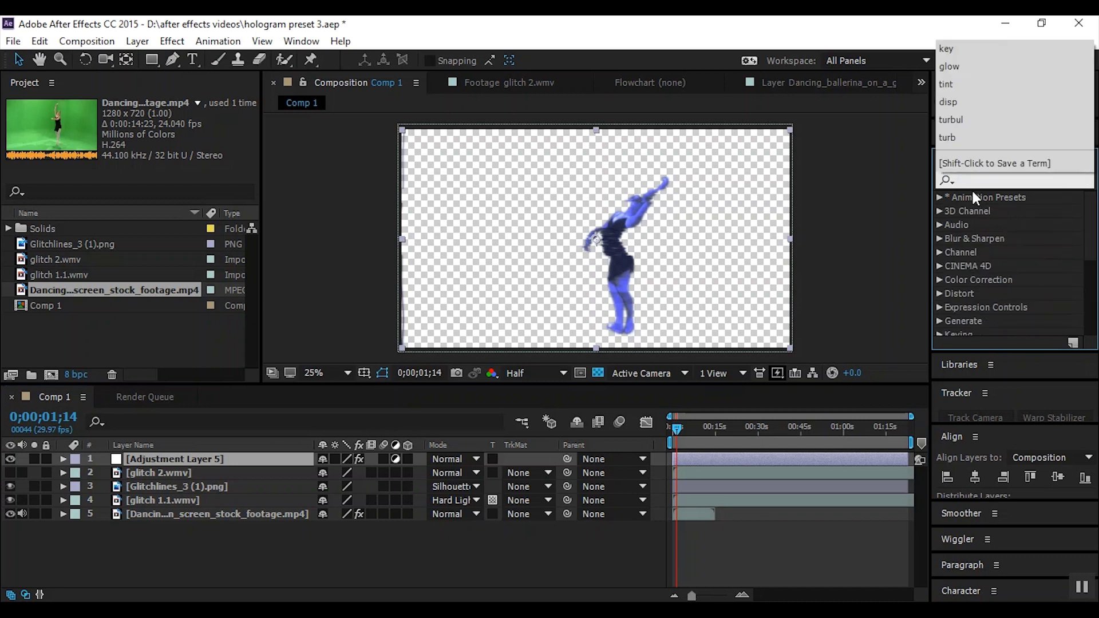
{"action": "type", "text": "glow"}
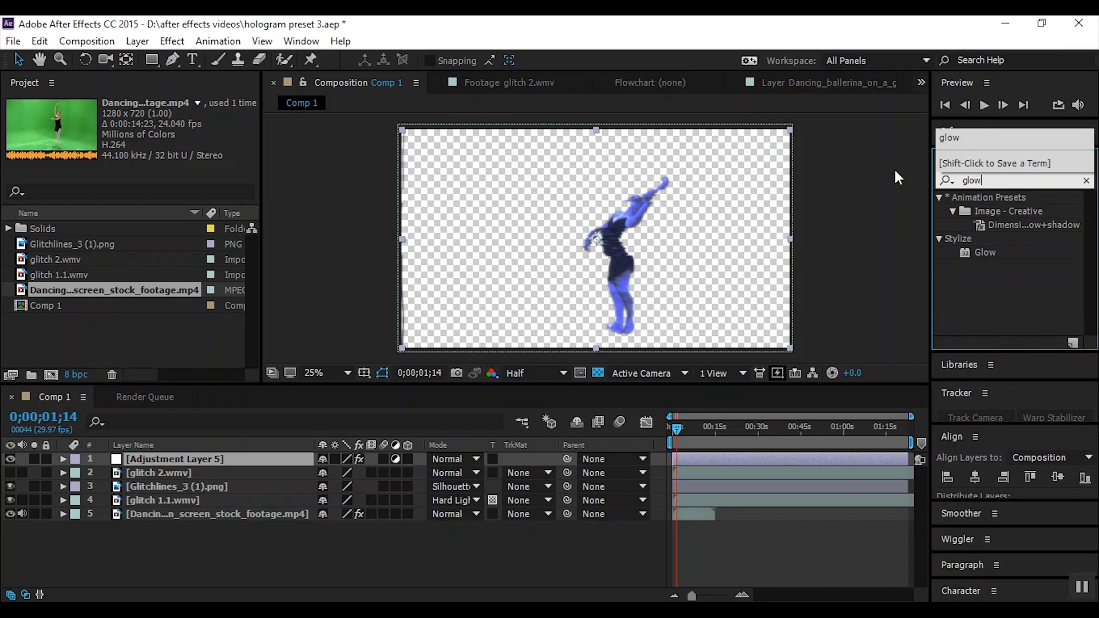
{"action": "left_click_drag", "start_coordinate": [976, 248], "coordinate": [194, 455]}
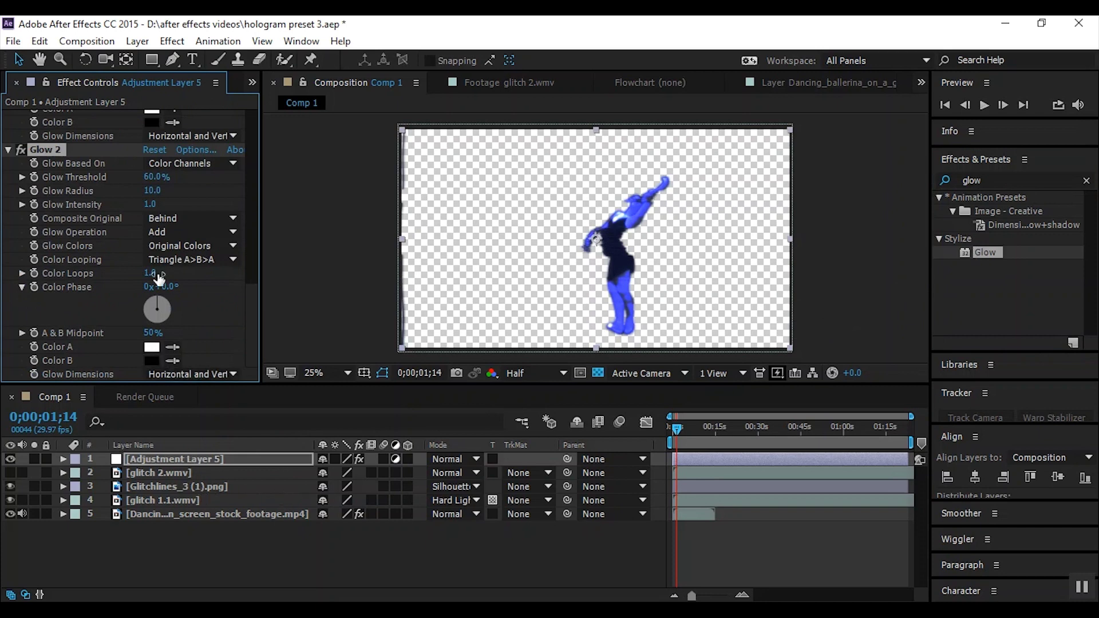
{"action": "key", "text": "ctrl+z"}
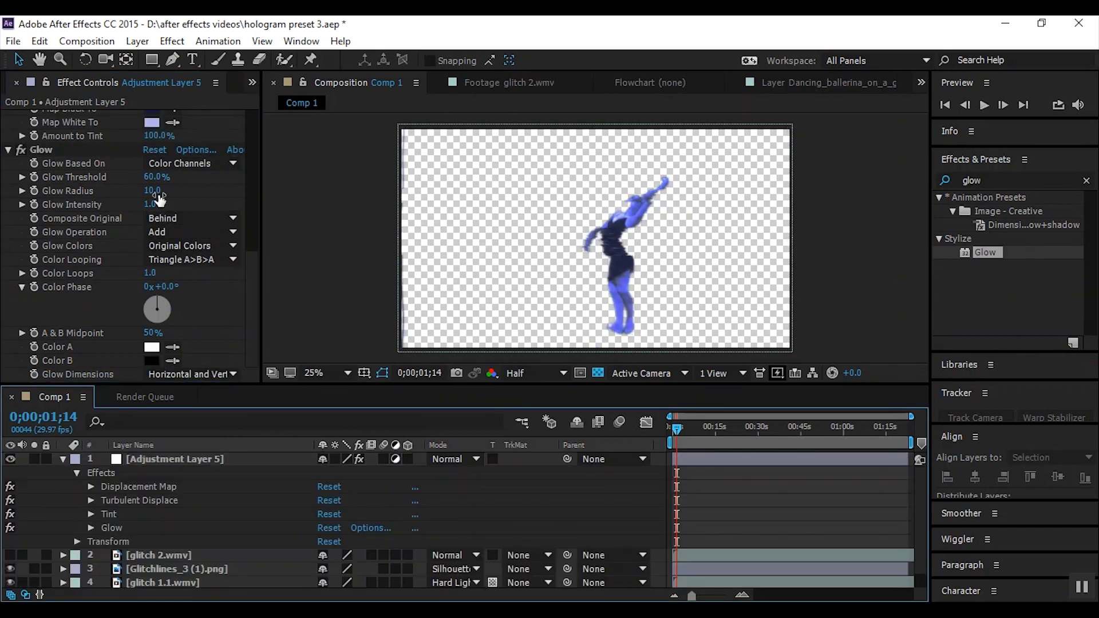
{"action": "left_click_drag", "start_coordinate": [147, 182], "coordinate": [146, 184]}
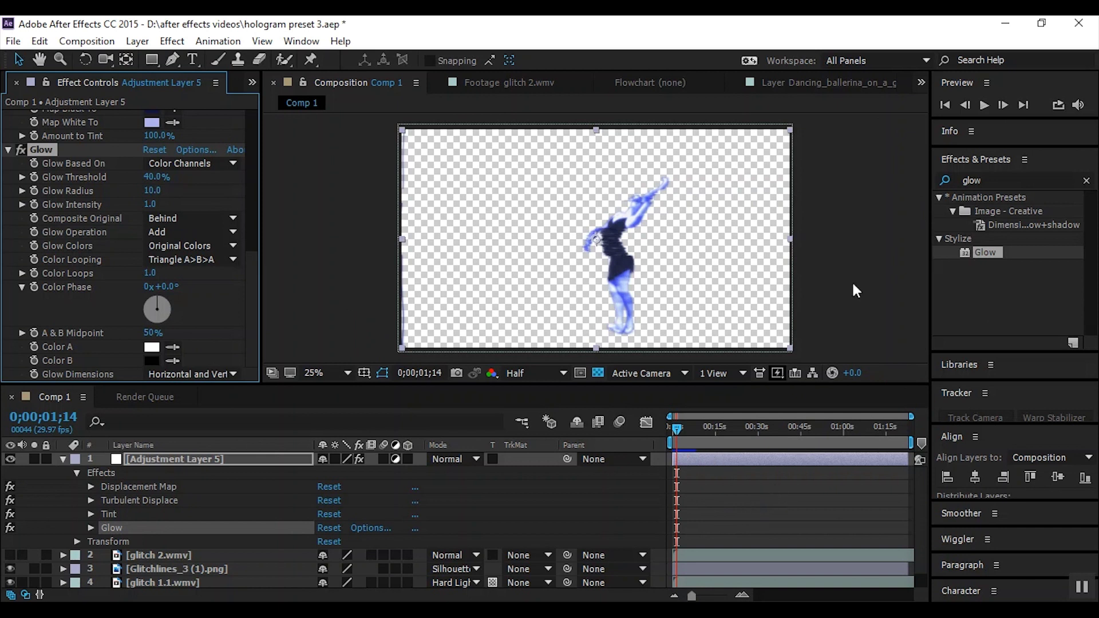
Play back Comp 1, including from the start, to check the glowing hologram dancer.
{"action": "left_click", "coordinate": [983, 107]}
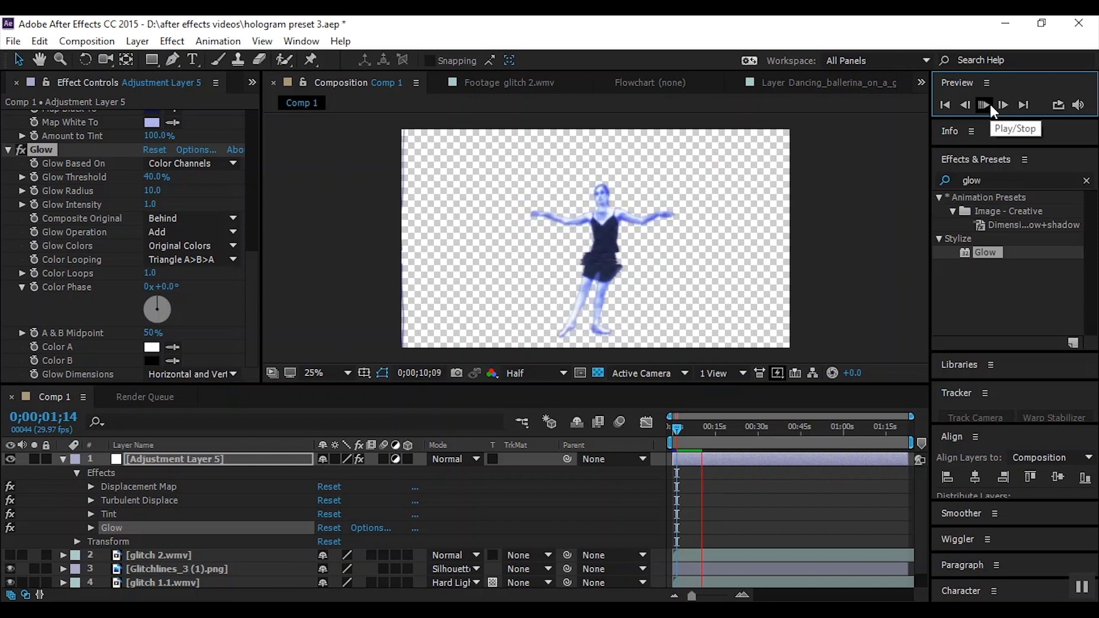
{"action": "left_click", "coordinate": [990, 104]}
{"action": "left_click", "coordinate": [983, 106]}
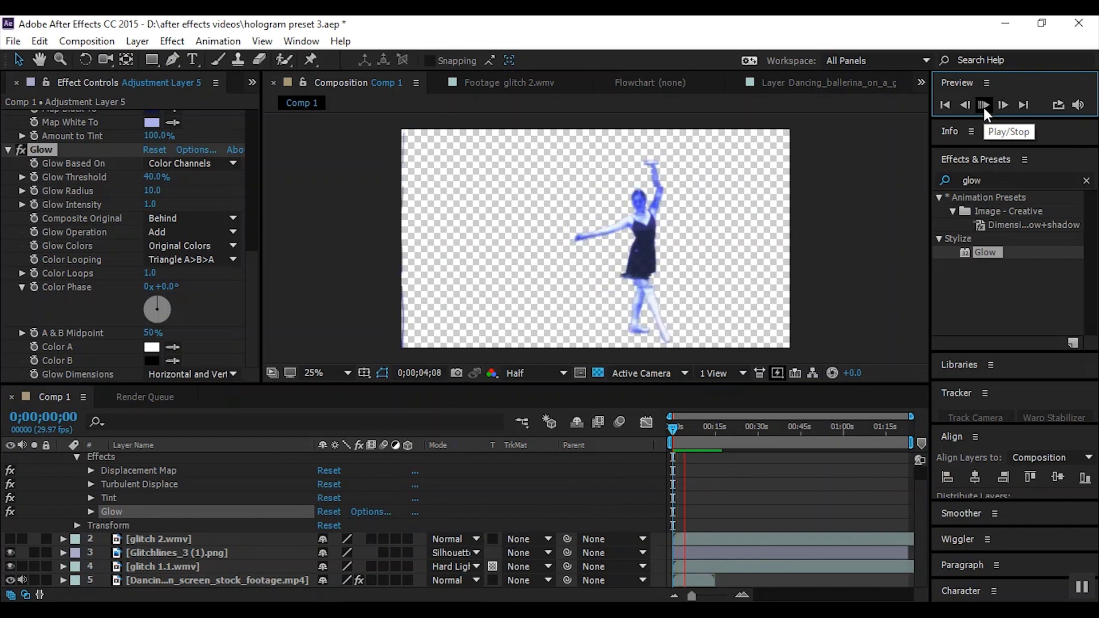
{"action": "left_click", "coordinate": [983, 105]}
Add the glowing version of Comp 1 to the render queue, set its output channels to RGB + Alpha and render it.
{"action": "left_click", "coordinate": [87, 40]}
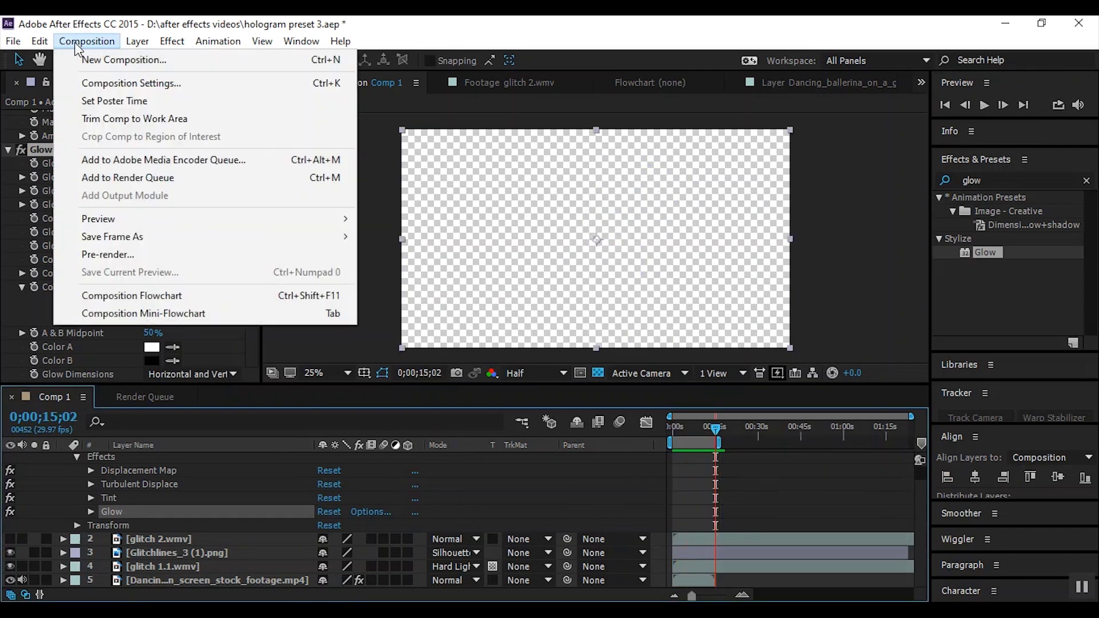
{"action": "left_click", "coordinate": [182, 174]}
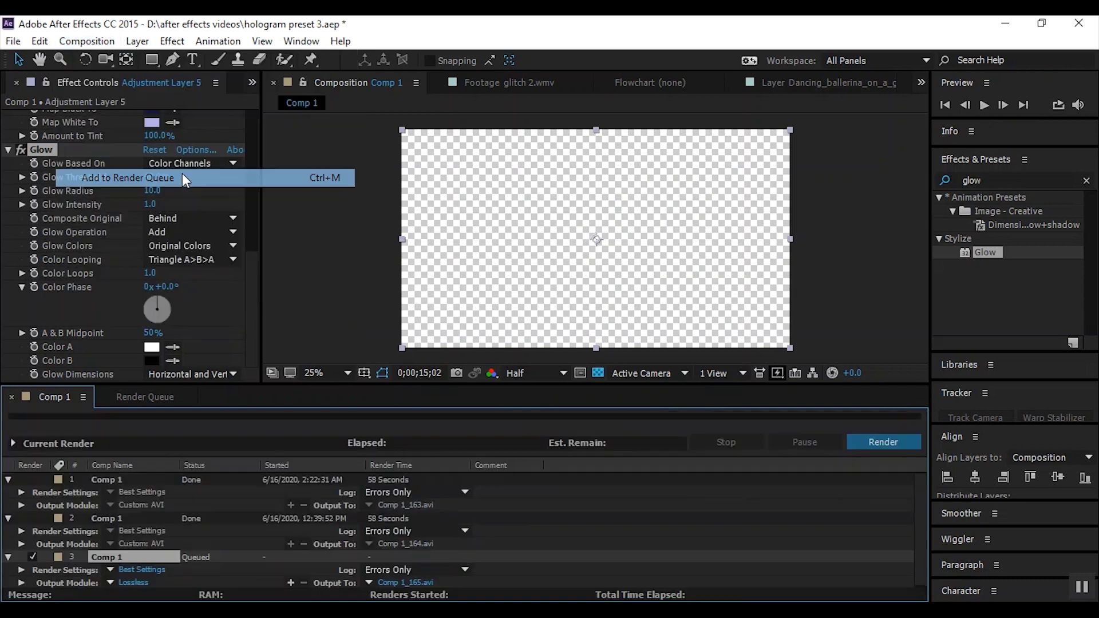
{"action": "left_click", "coordinate": [135, 582]}
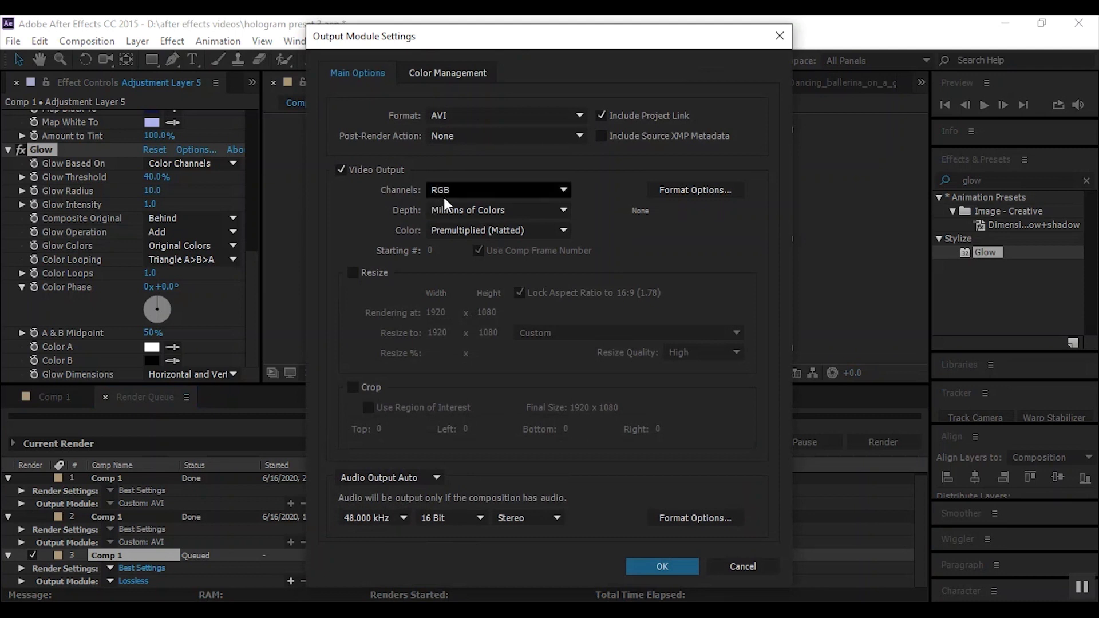
{"action": "left_click", "coordinate": [494, 196]}
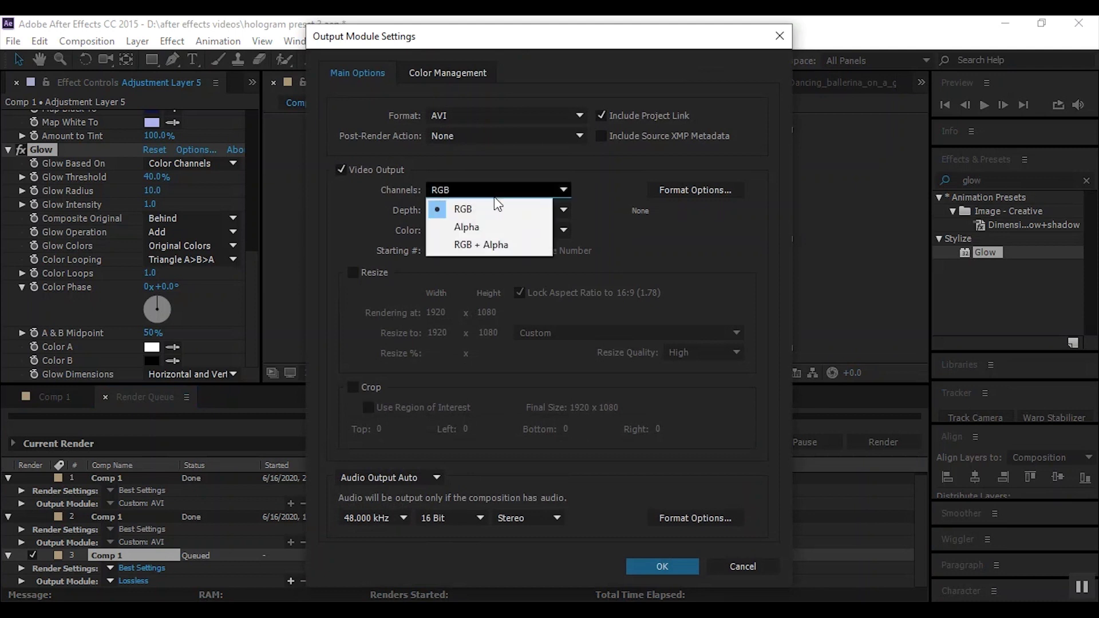
{"action": "left_click", "coordinate": [494, 243]}
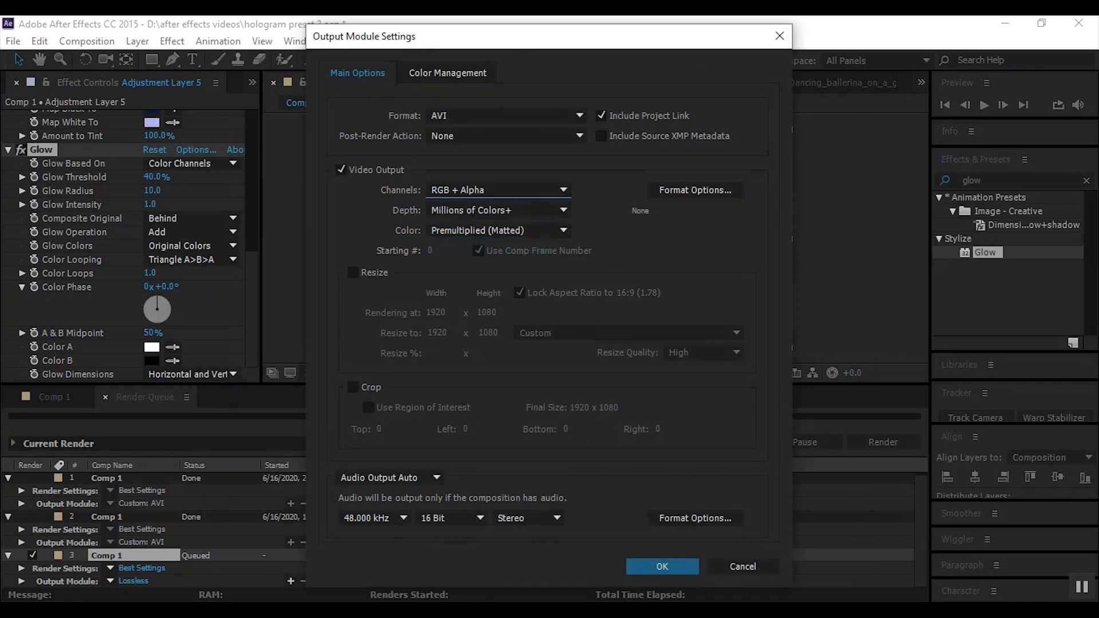
{"action": "left_click", "coordinate": [640, 562]}
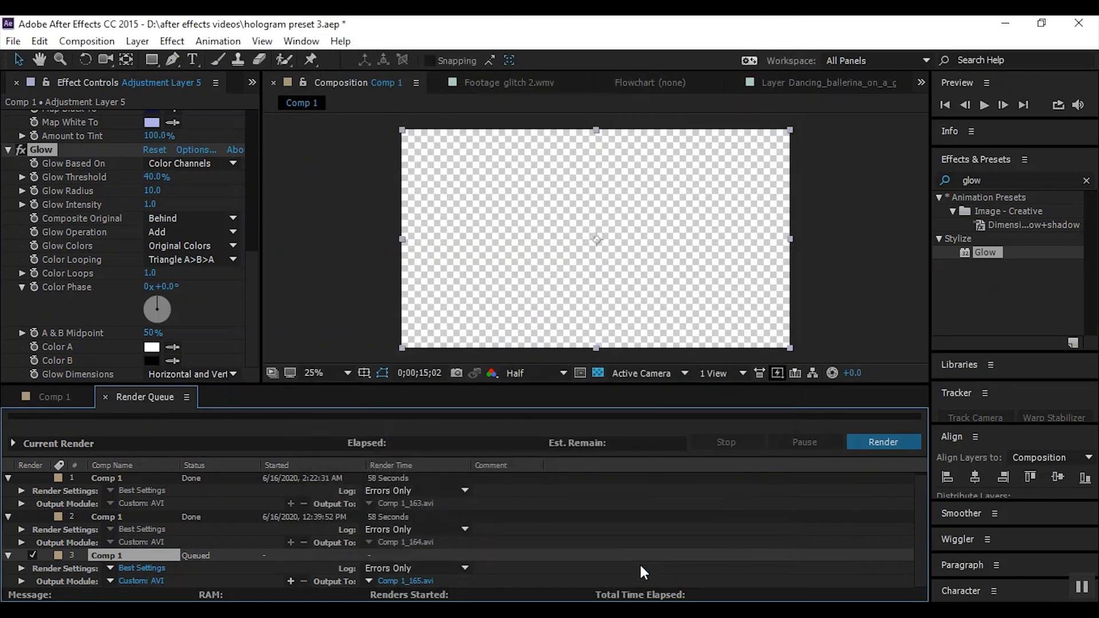
{"action": "left_click", "coordinate": [888, 440]}
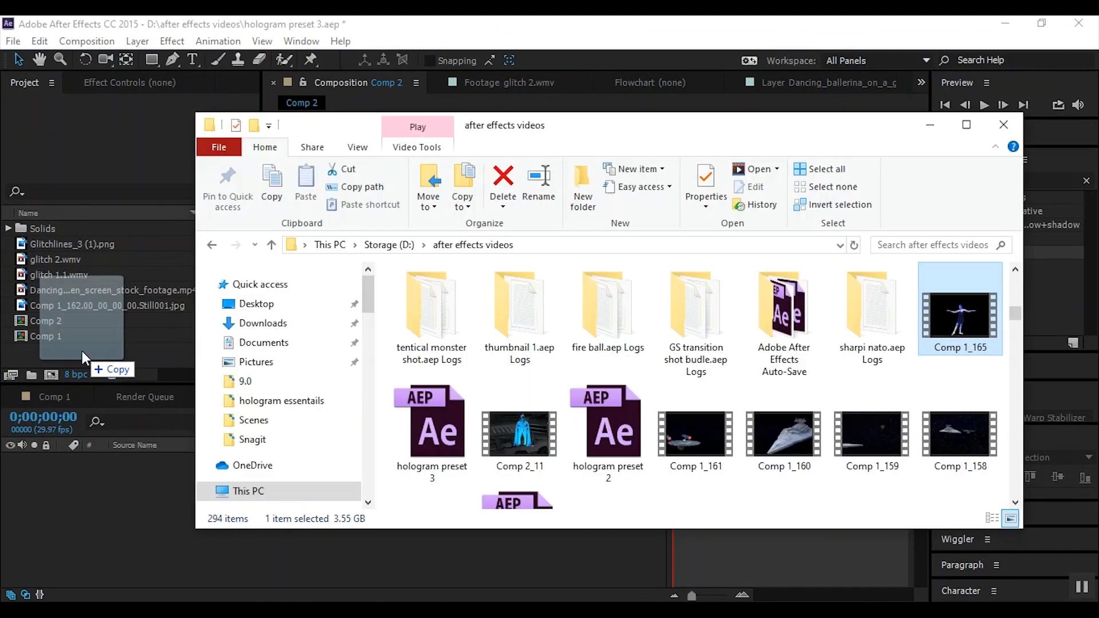
Import the rendered Comp 1_165.avi into the project and add the Comp 1_162 still image to Comp 2 as background.
{"action": "left_click_drag", "start_coordinate": [81, 352], "coordinate": [80, 349]}
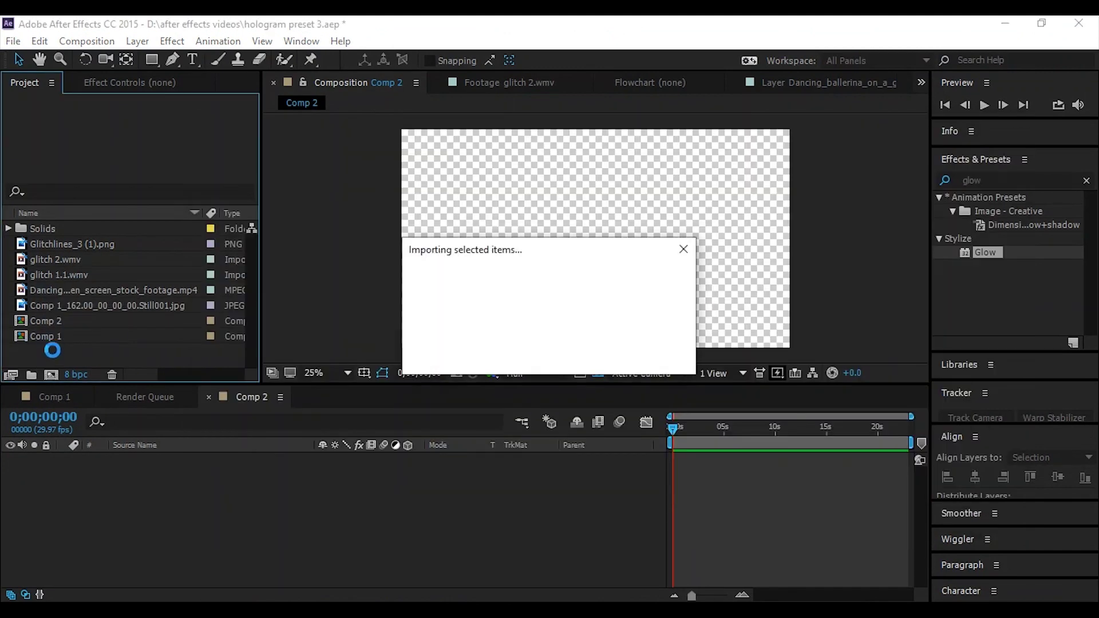
{"action": "left_click", "coordinate": [78, 321]}
{"action": "left_click_drag", "start_coordinate": [100, 328], "coordinate": [295, 517]}
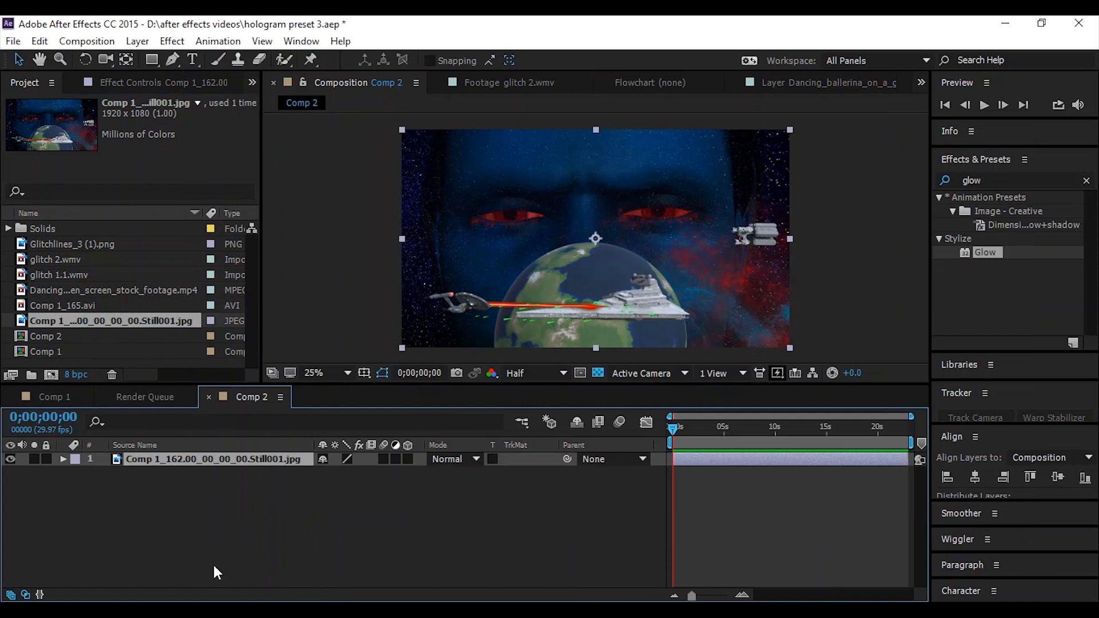
Place Comp 1_165.avi above the still image in Comp 2 and play back the composite.
{"action": "left_click", "coordinate": [57, 305]}
{"action": "left_click_drag", "start_coordinate": [56, 302], "coordinate": [286, 457]}
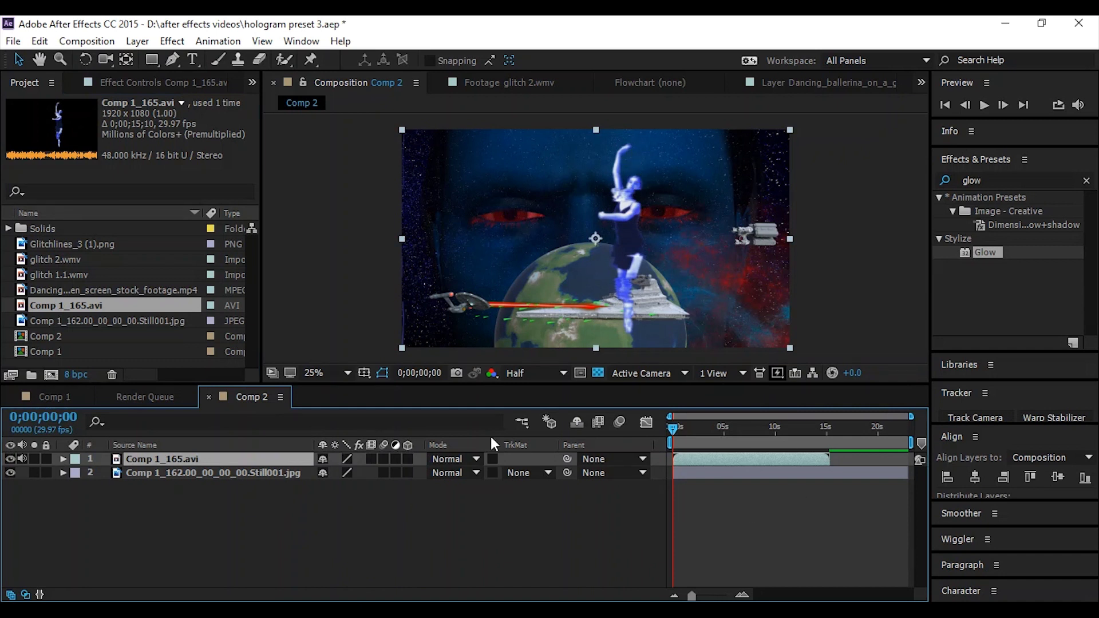
{"action": "left_click", "coordinate": [983, 104]}
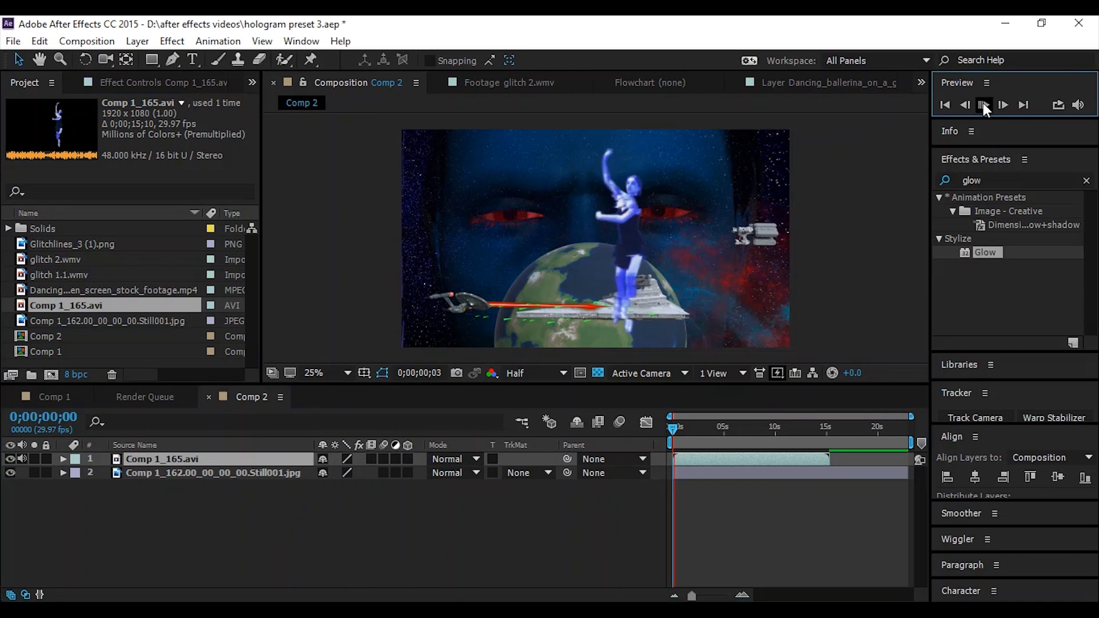